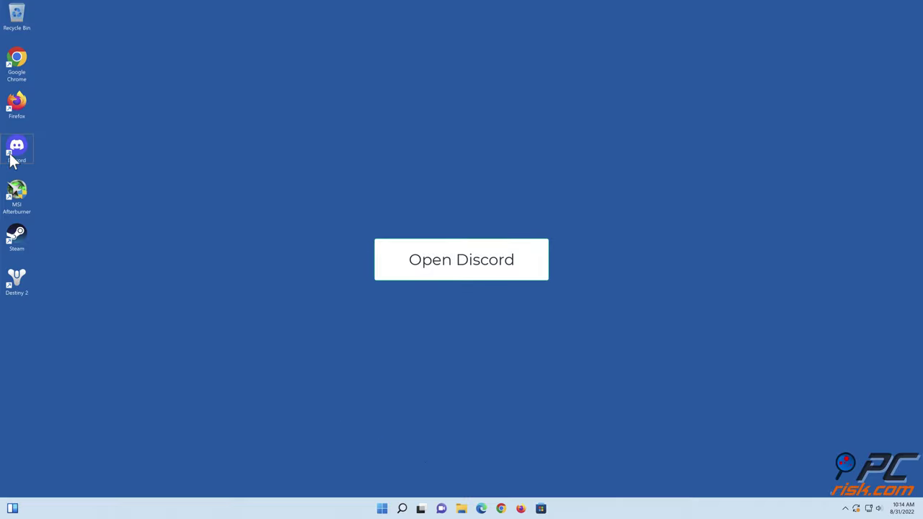
- Launch Discord and enable the in-game overlay on the Game Overlay settings page
{"action": "double_click", "coordinate": [14, 155]}
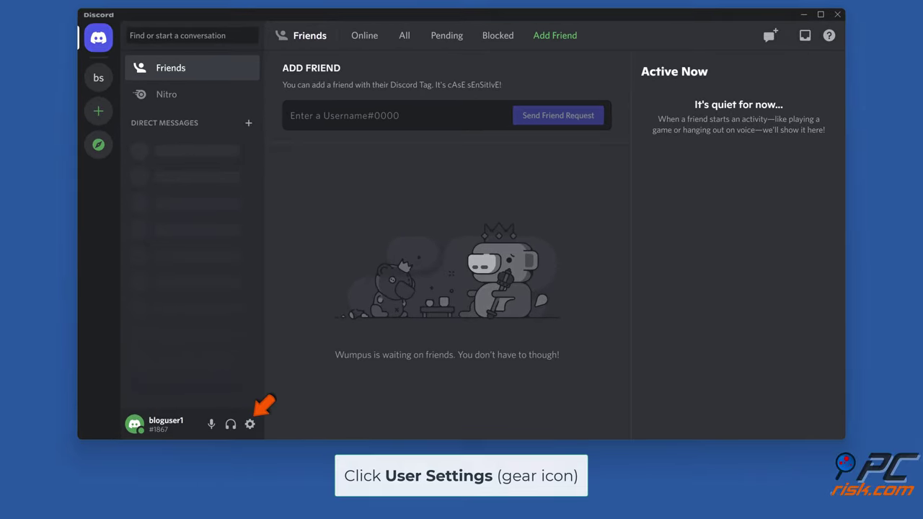
{"action": "left_click", "coordinate": [248, 429]}
{"action": "scroll", "coordinate": [272, 350], "scroll_direction": "down", "scroll_amount": 6}
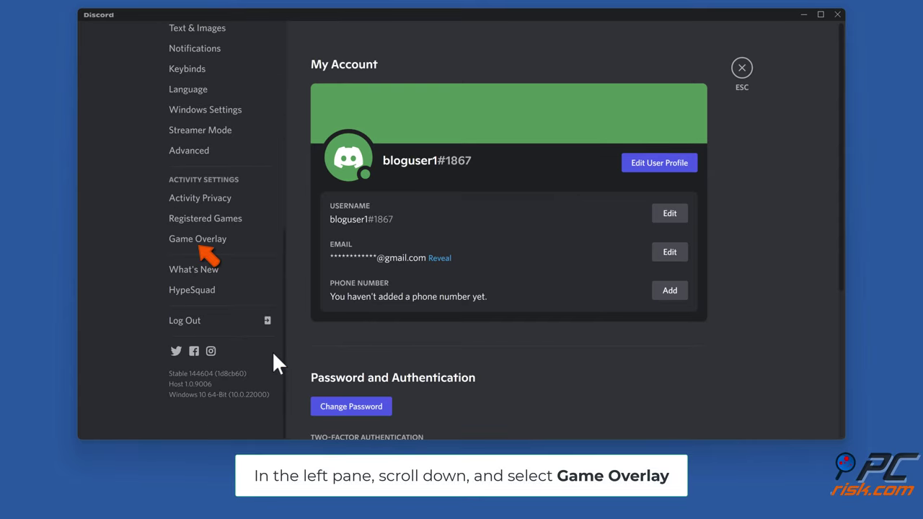
{"action": "left_click", "coordinate": [199, 245]}
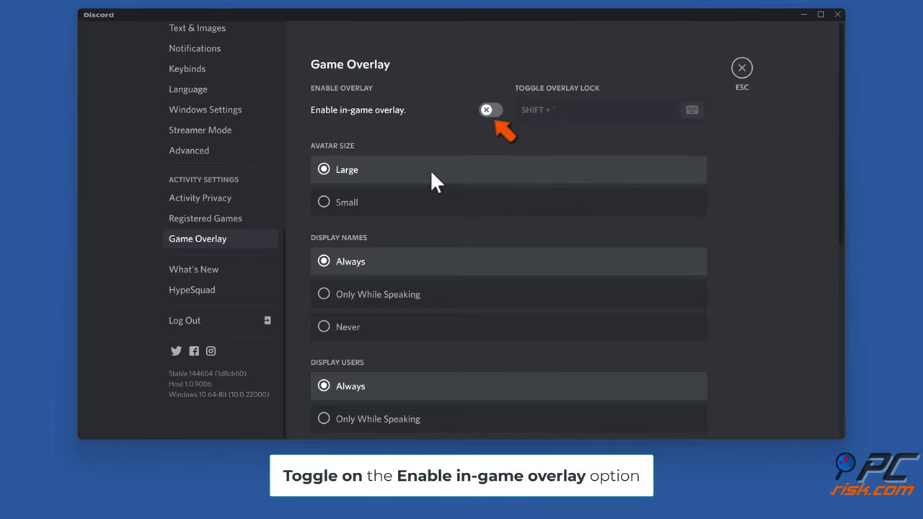
{"action": "left_click", "coordinate": [493, 111]}
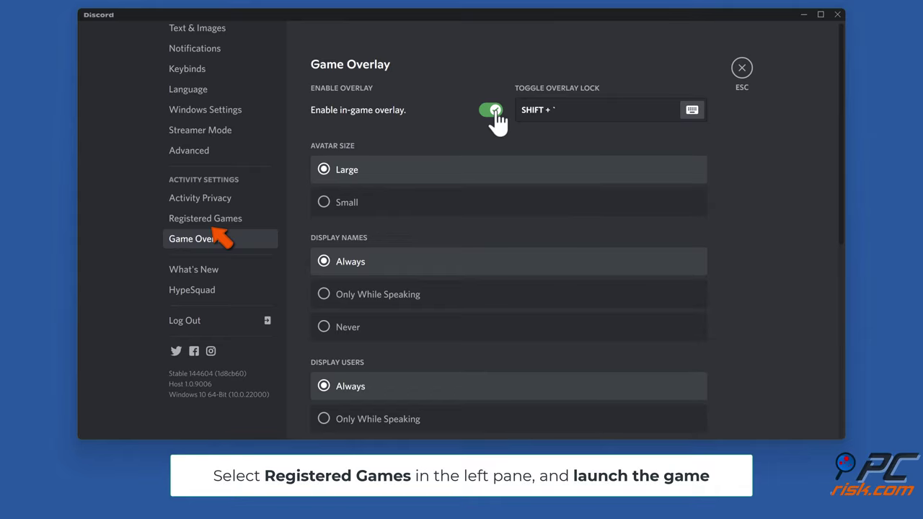
- In Registered Games, switch the Destiny 2 overlay to ON
{"action": "left_click", "coordinate": [207, 219]}
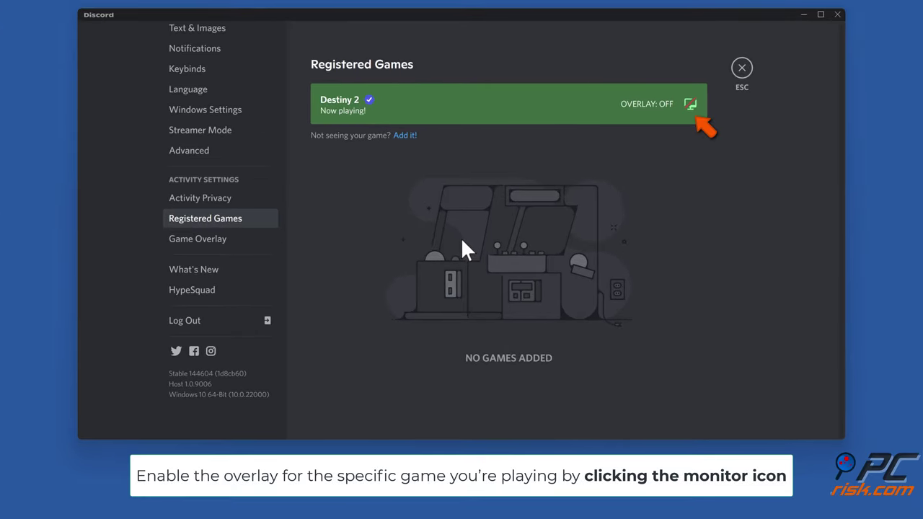
{"action": "left_click", "coordinate": [689, 104]}
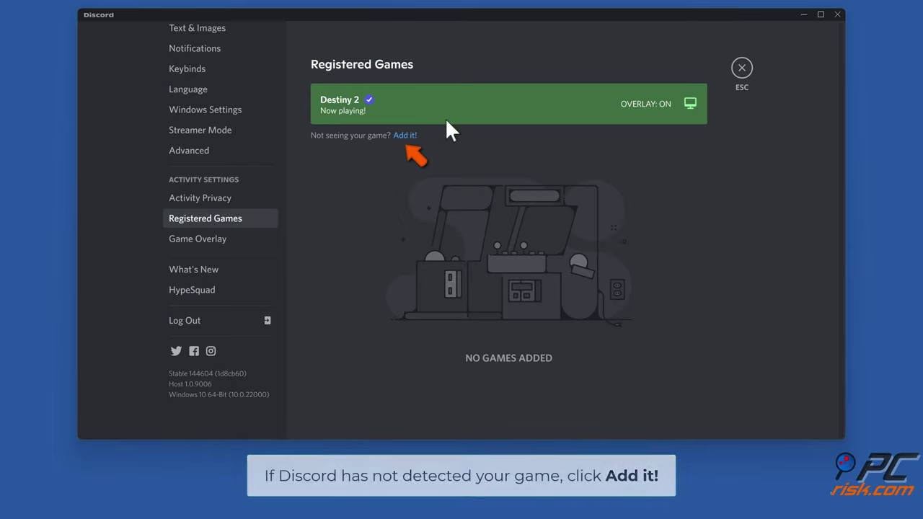
- Add Xbox Game Bar as a registered game with overlay on, then exit settings and close Discord
{"action": "left_click", "coordinate": [407, 136]}
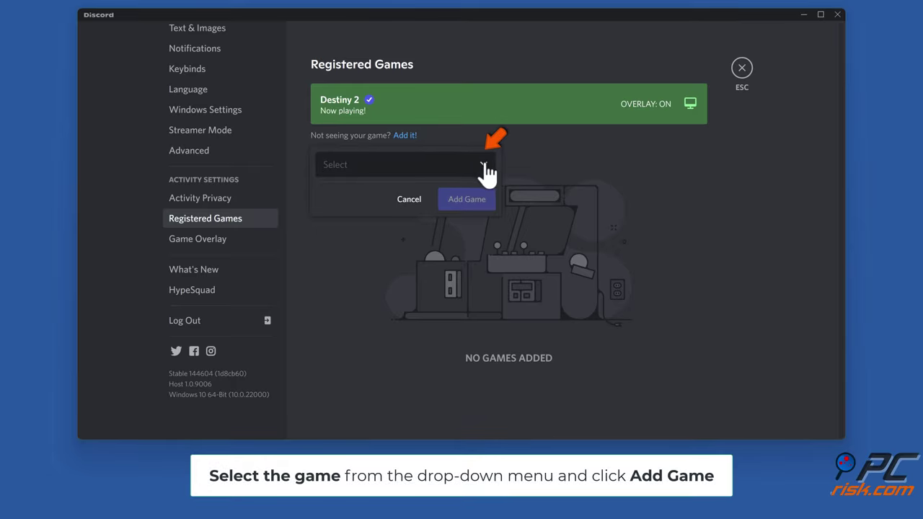
{"action": "left_click", "coordinate": [484, 165]}
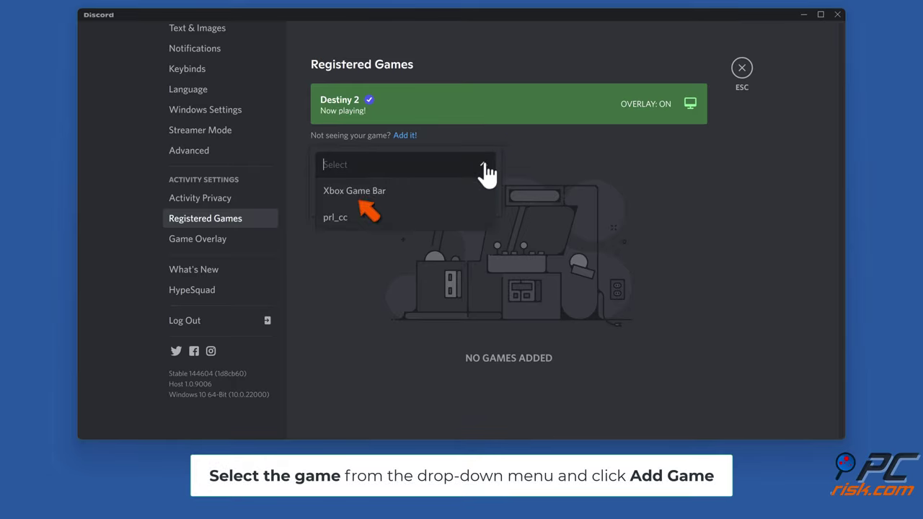
{"action": "left_click", "coordinate": [363, 194]}
{"action": "left_click", "coordinate": [464, 204]}
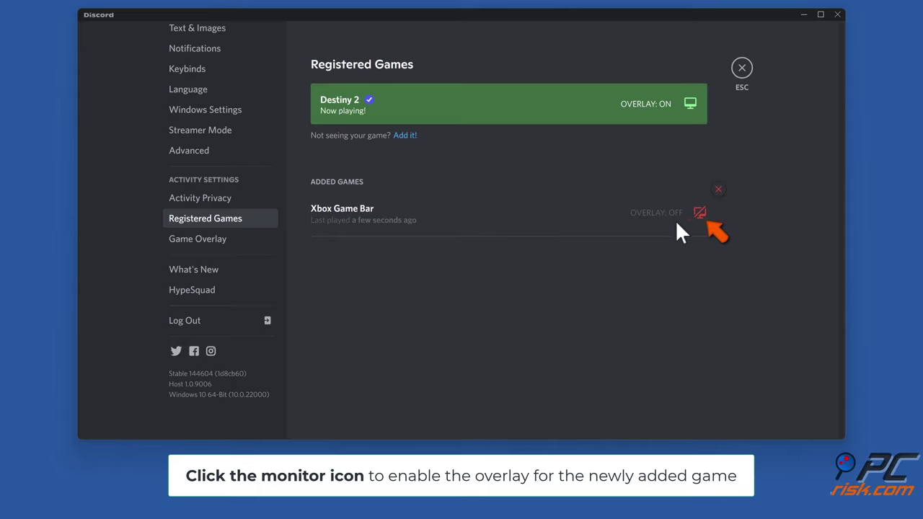
{"action": "left_click", "coordinate": [699, 213]}
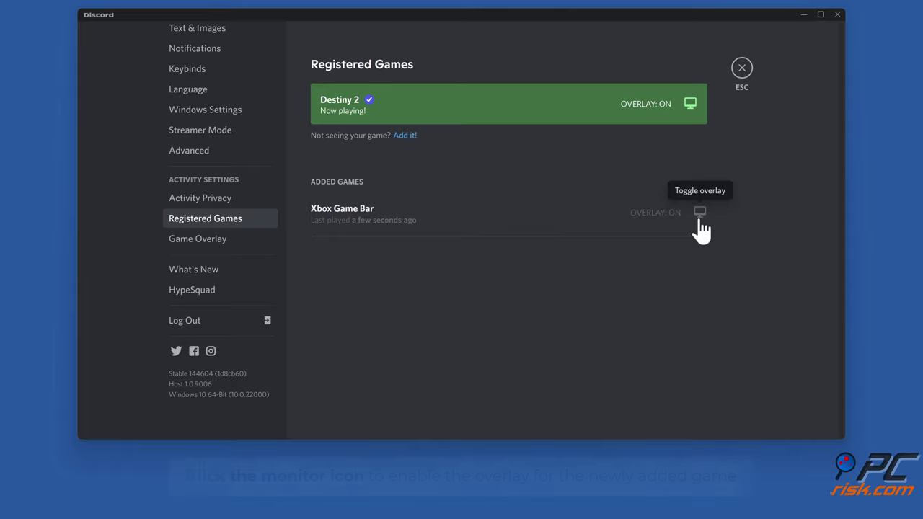
{"action": "left_click", "coordinate": [743, 85]}
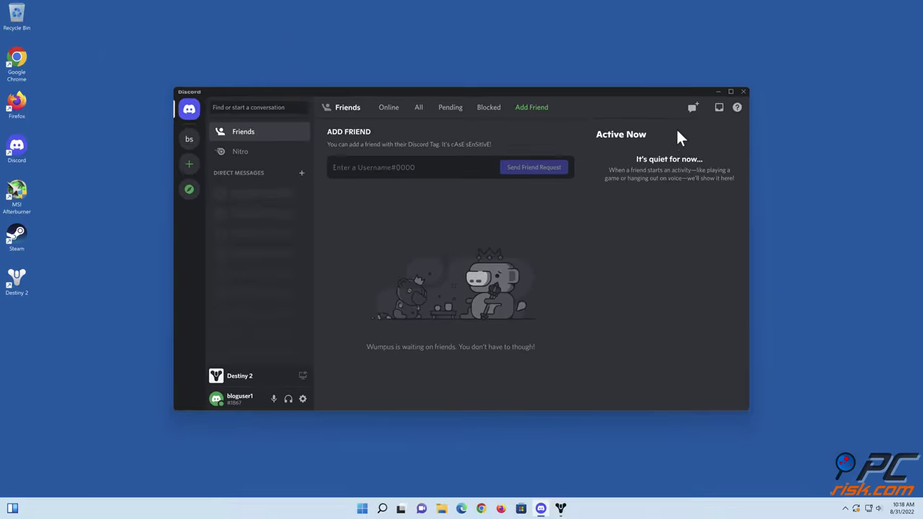
{"action": "left_click", "coordinate": [742, 91]}
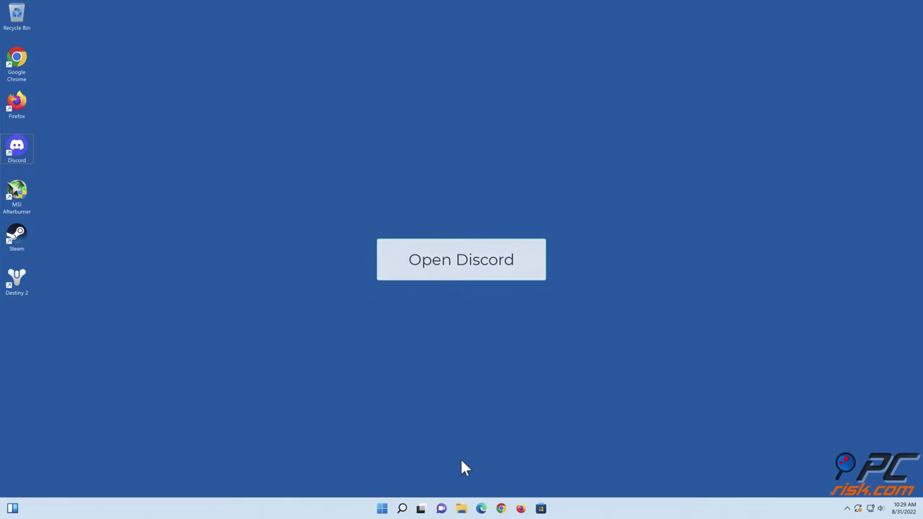
- Relaunch Discord, turn off Hardware Acceleration under Advanced, then close Discord
{"action": "double_click", "coordinate": [28, 158]}
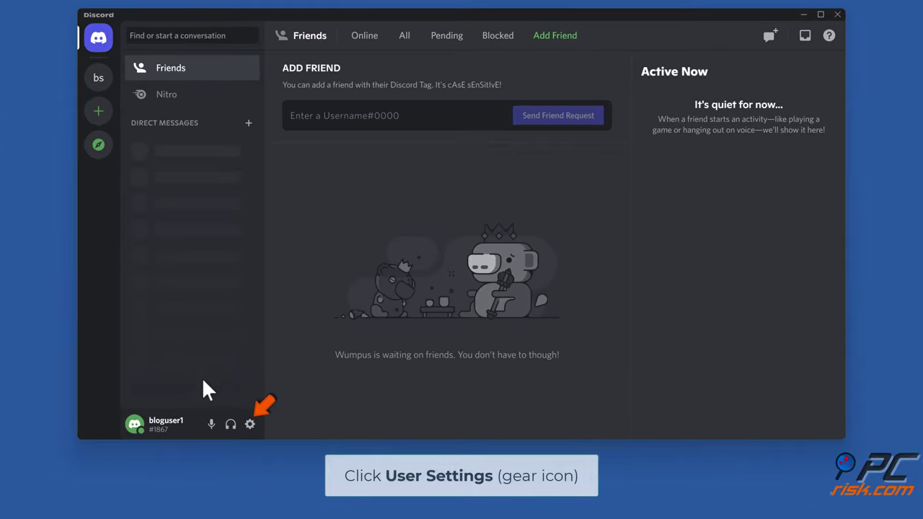
{"action": "left_click", "coordinate": [249, 426]}
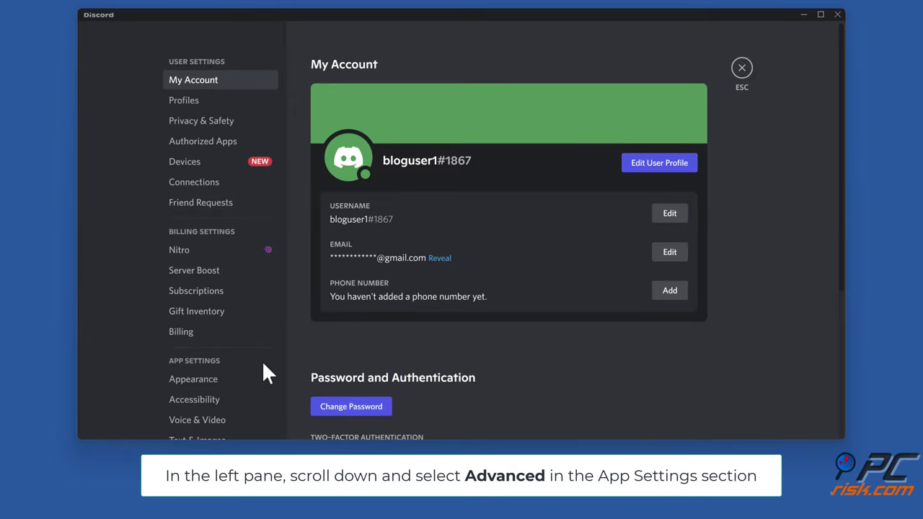
{"action": "scroll", "coordinate": [261, 360], "scroll_direction": "down", "scroll_amount": 1}
{"action": "scroll", "coordinate": [263, 364], "scroll_direction": "down", "scroll_amount": 5}
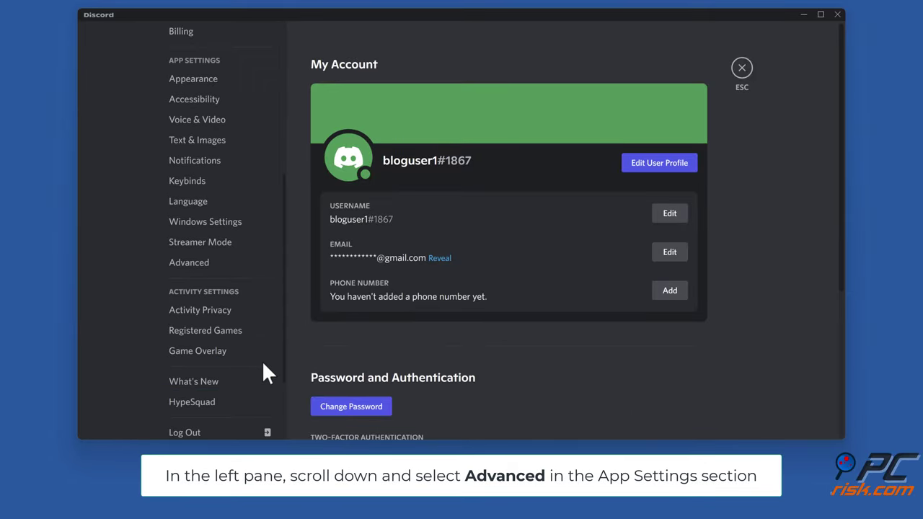
{"action": "left_click", "coordinate": [190, 271]}
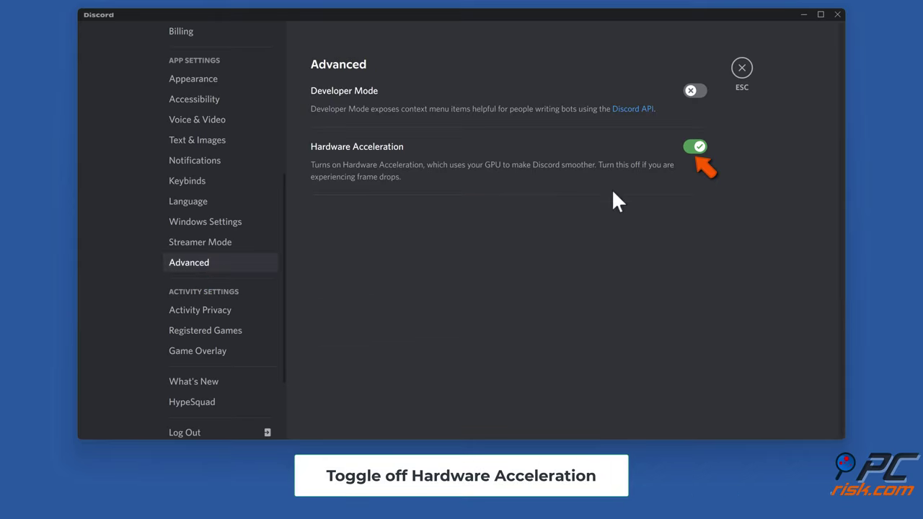
{"action": "left_click", "coordinate": [694, 149]}
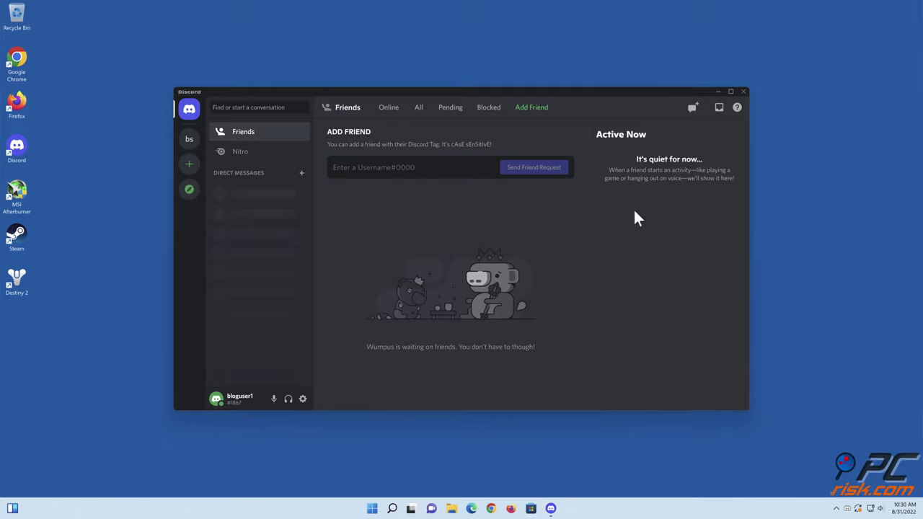
{"action": "left_click", "coordinate": [742, 92]}
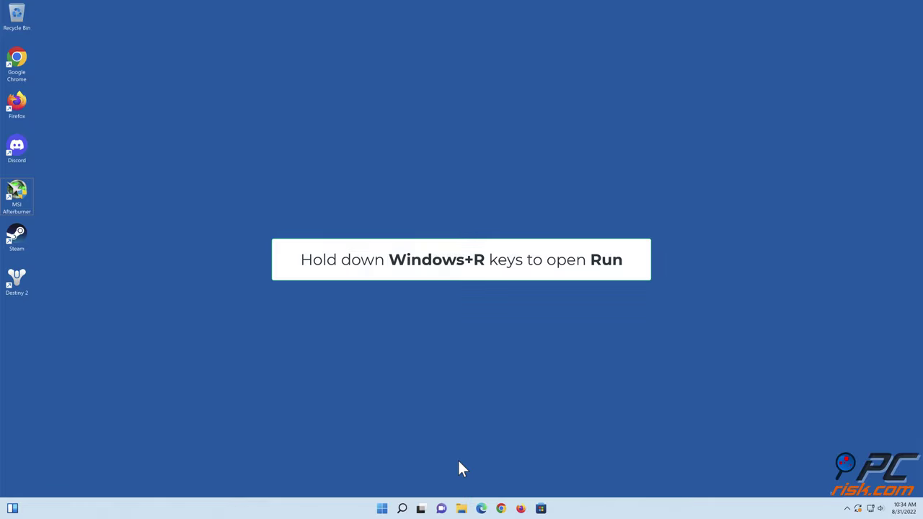
- Launch cmd from the Run dialog as administrator using Ctrl+Shift+Enter
{"action": "key", "text": "super+r"}
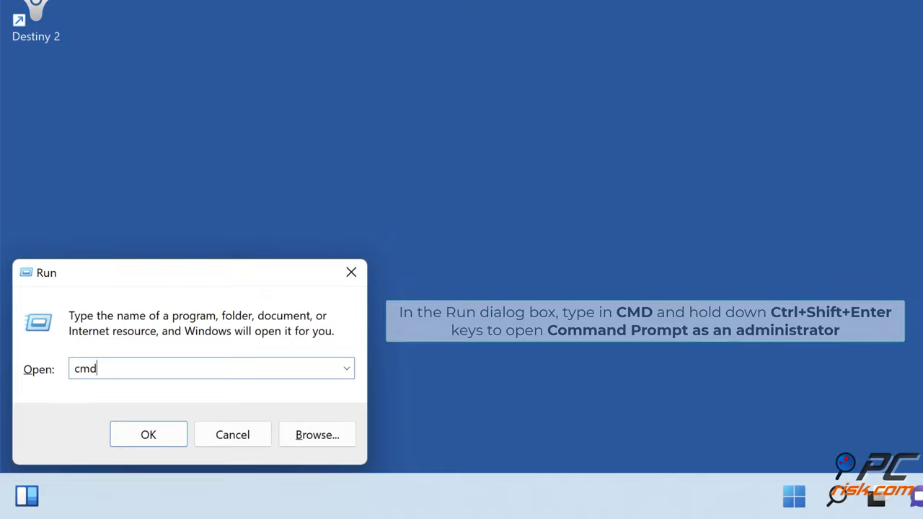
{"action": "key", "text": "ctrl+shift+Return"}
{"action": "type", "text": "gpupdate"}
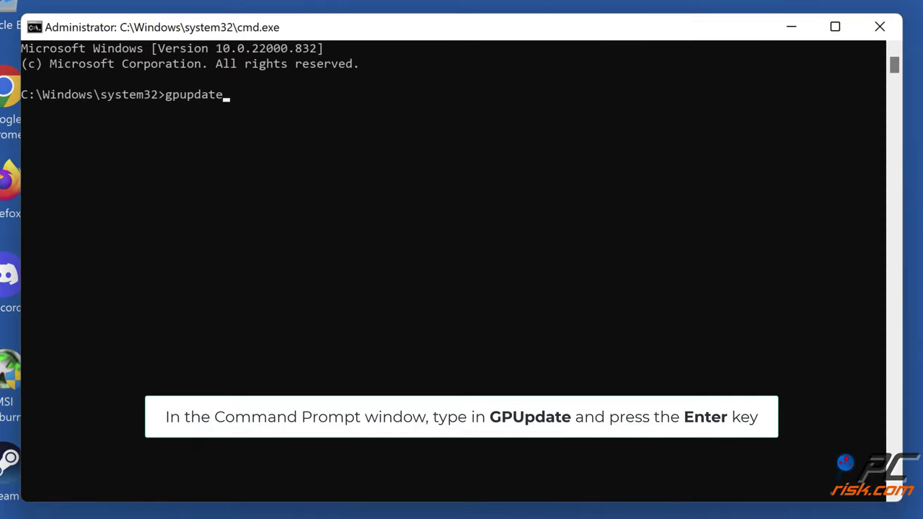
- Run gpupdate, then run chkdsk c: /f and answer Y to schedule it for restart
{"action": "key", "text": "Return"}
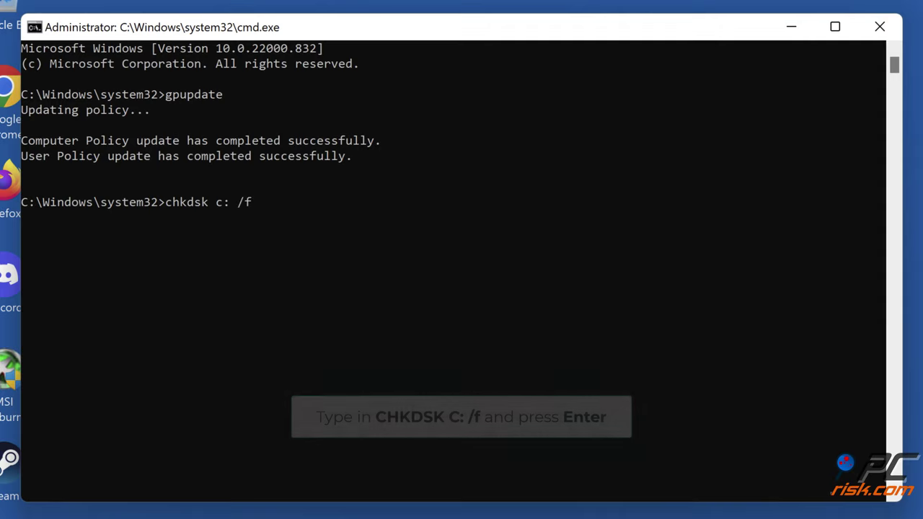
{"action": "key", "text": "Return"}
{"action": "type", "text": "y"}
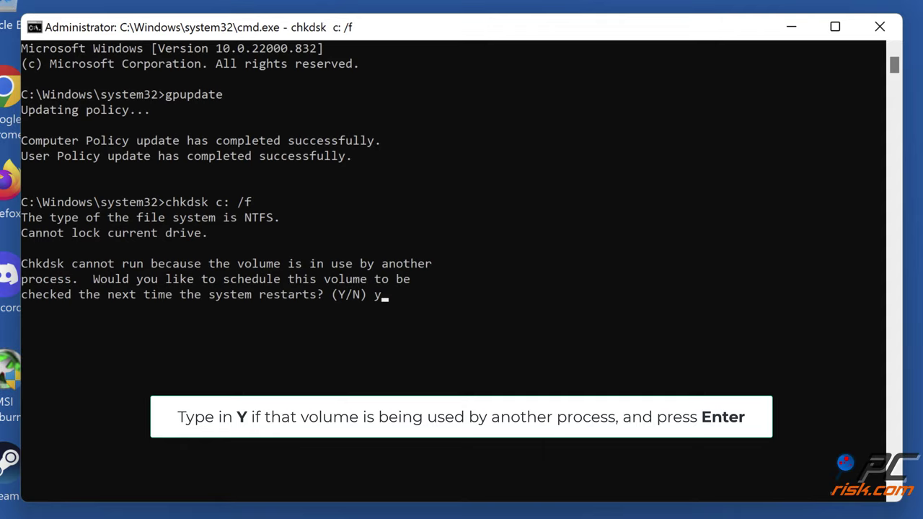
{"action": "key", "text": "Return"}
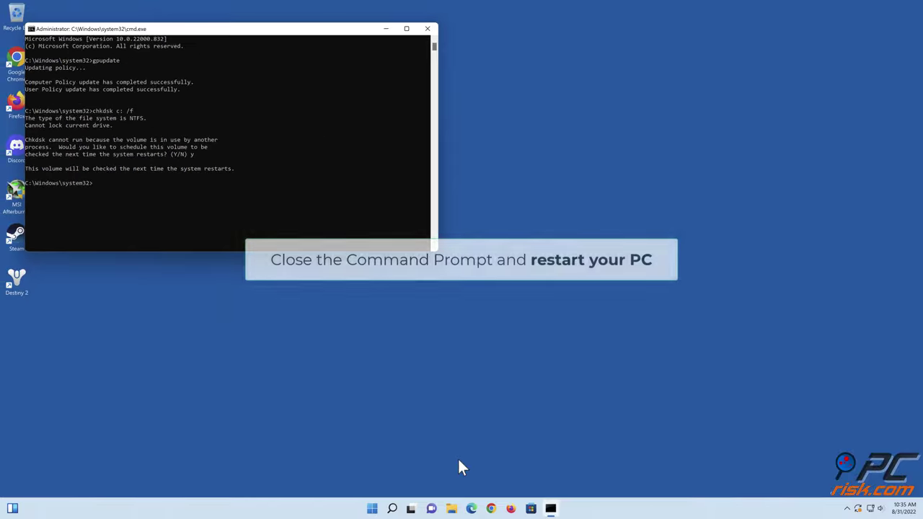
- Close Command Prompt and restart the PC from the Start menu's power options
{"action": "left_click", "coordinate": [427, 29]}
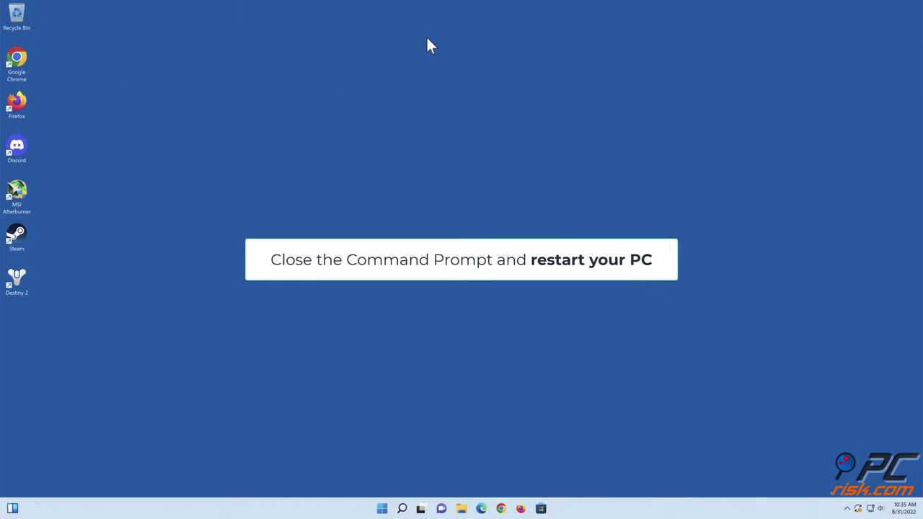
{"action": "left_click", "coordinate": [382, 508]}
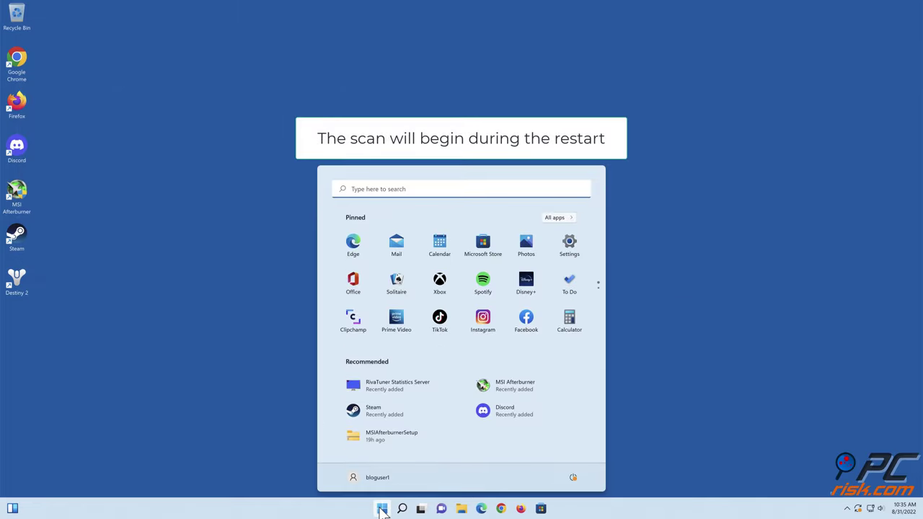
{"action": "left_click", "coordinate": [573, 477]}
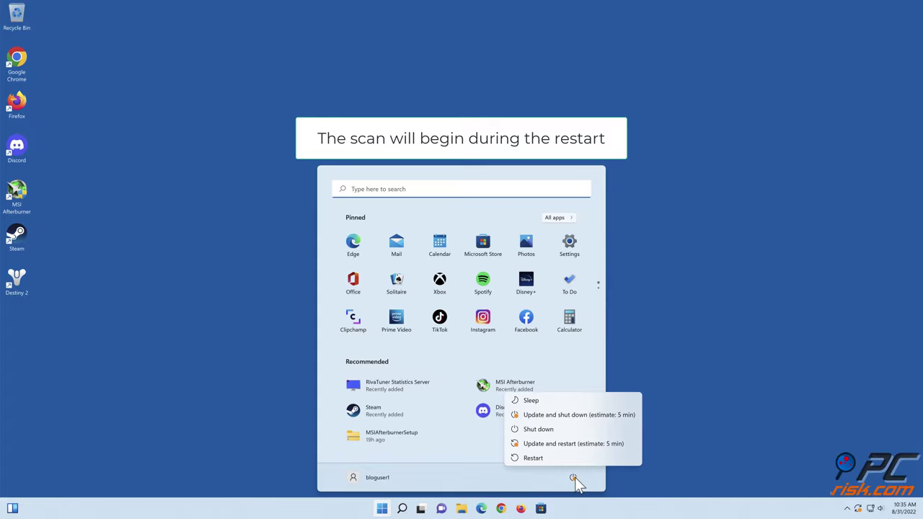
{"action": "left_click", "coordinate": [535, 460]}
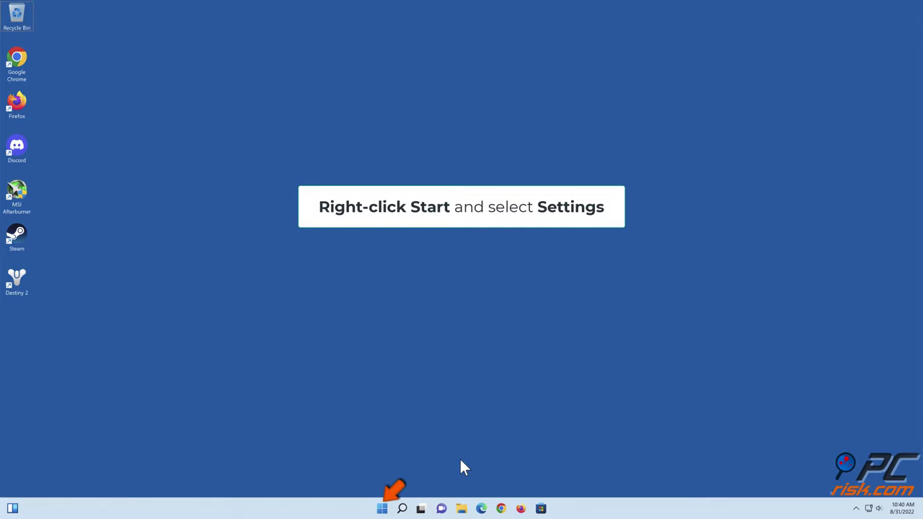
- Open Windows Settings from the Start button's right-click quick menu
{"action": "right_click", "coordinate": [382, 507]}
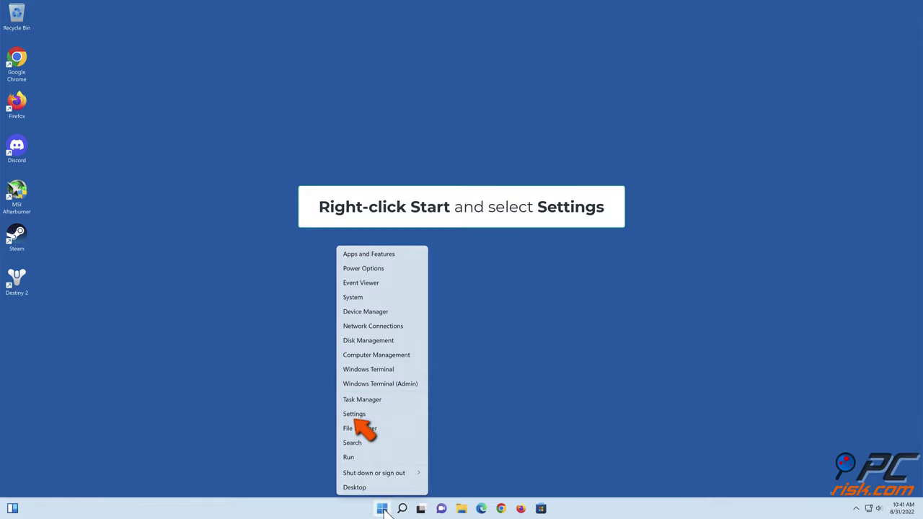
{"action": "left_click", "coordinate": [354, 415]}
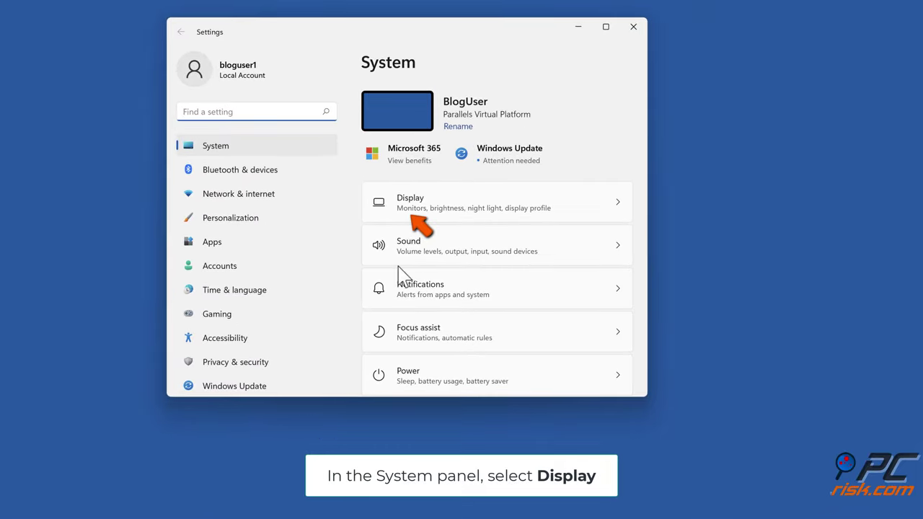
- Set Display custom scaling to 100, then sign out and sign back in to apply it
{"action": "left_click", "coordinate": [409, 209]}
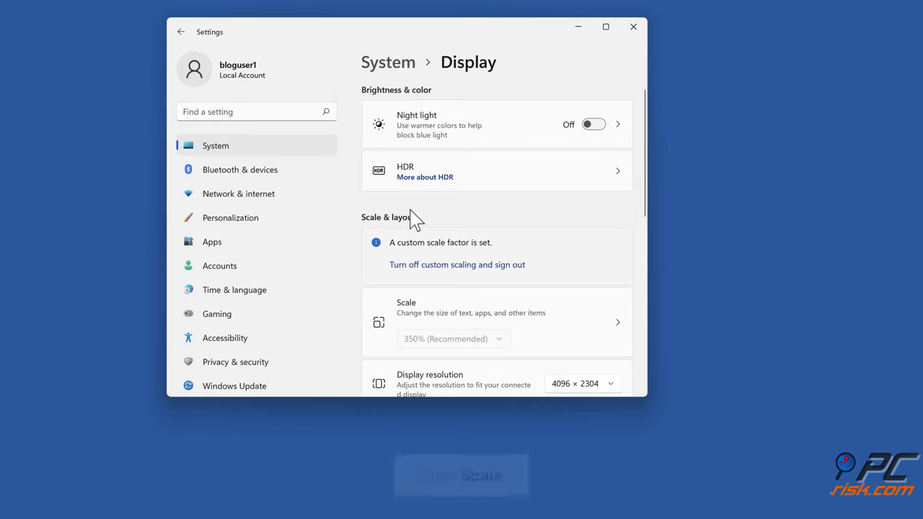
{"action": "left_click", "coordinate": [547, 328]}
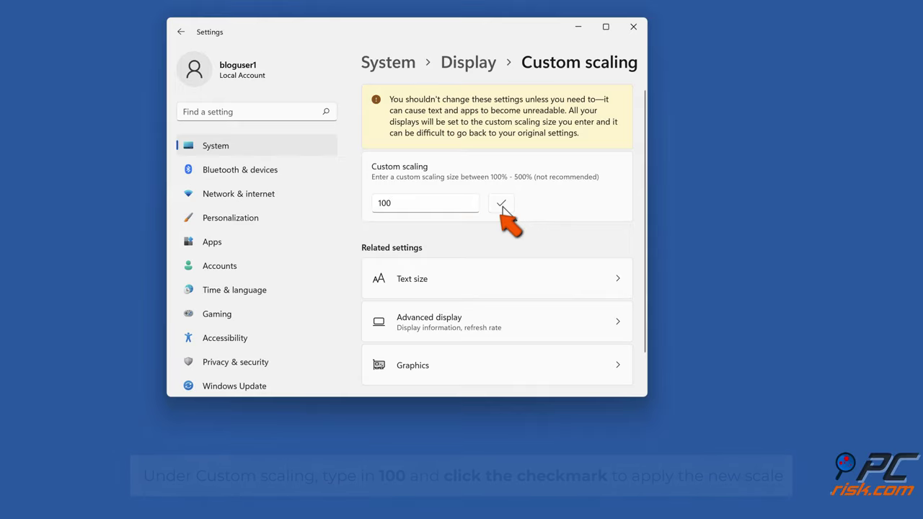
{"action": "left_click", "coordinate": [501, 204]}
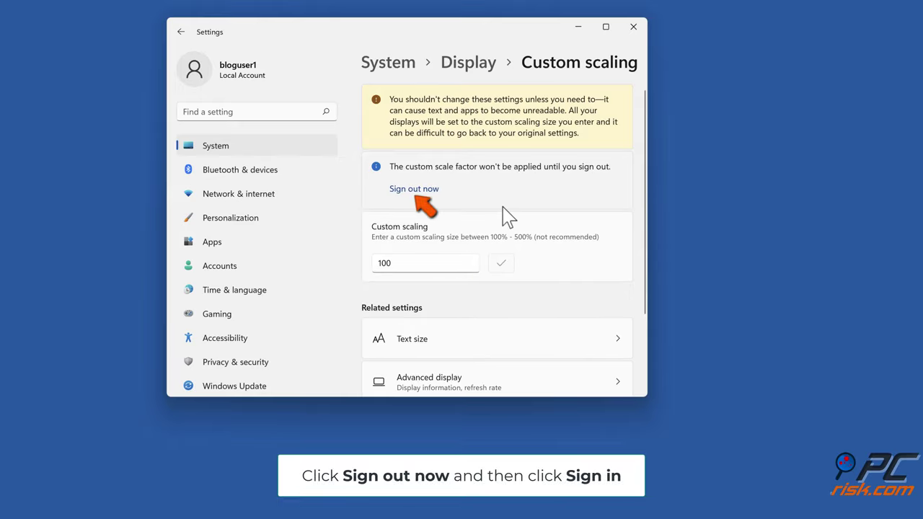
{"action": "left_click", "coordinate": [414, 190]}
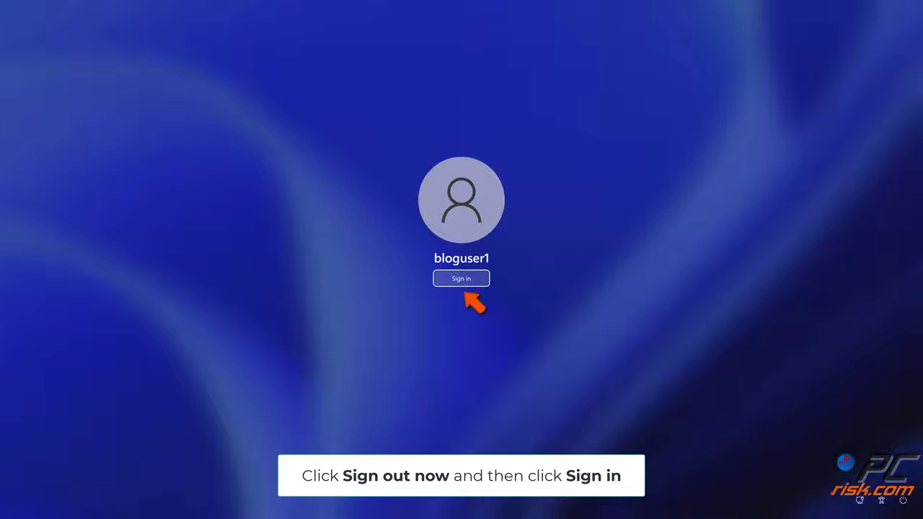
{"action": "left_click", "coordinate": [461, 281]}
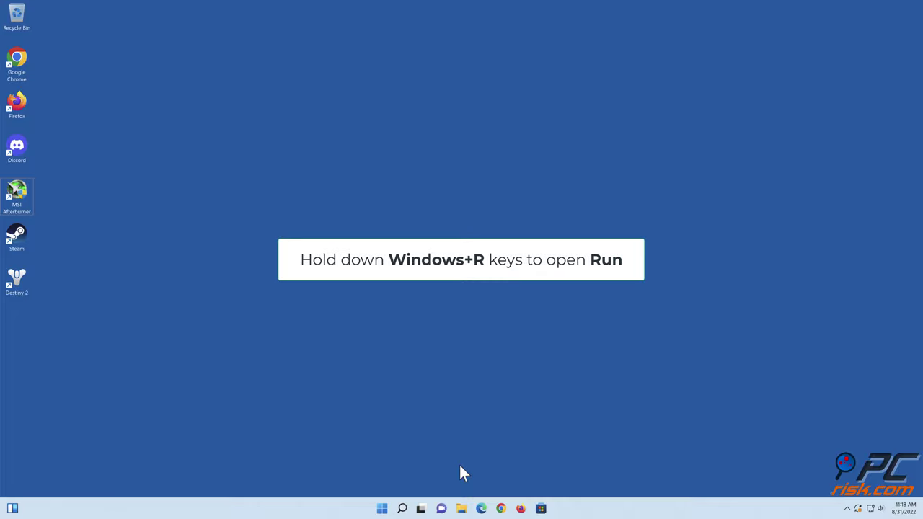
- Open settings.json from %appdata%\discord in Notepad via Open with > More apps
{"action": "key", "text": "super+r"}
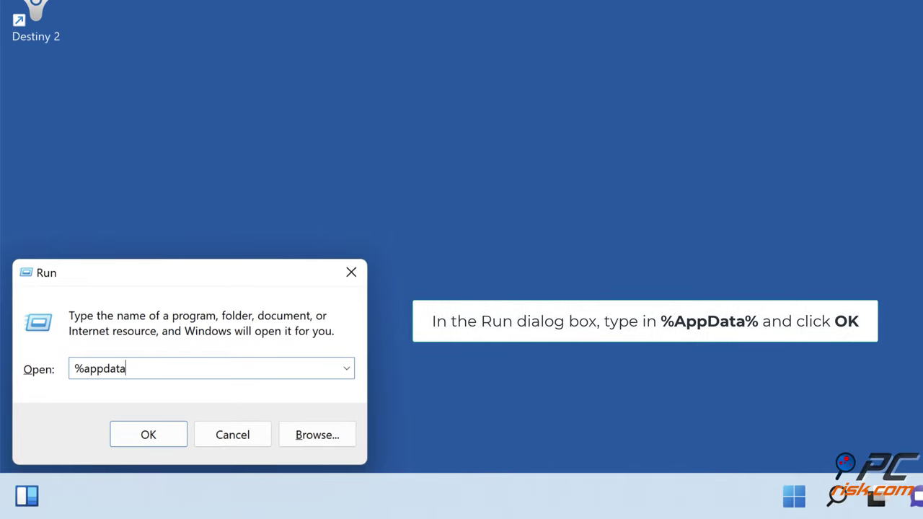
{"action": "left_click", "coordinate": [150, 444]}
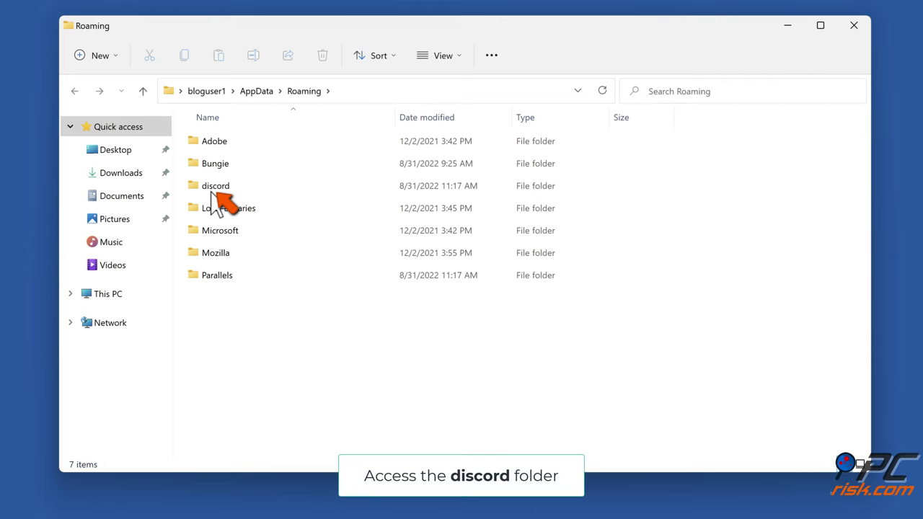
{"action": "double_click", "coordinate": [214, 189]}
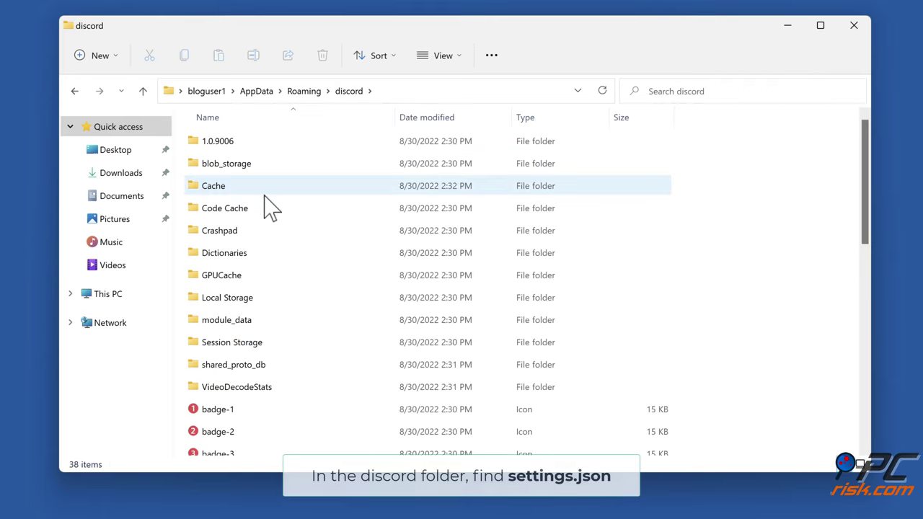
{"action": "scroll", "coordinate": [793, 245], "scroll_direction": "down", "scroll_amount": 8}
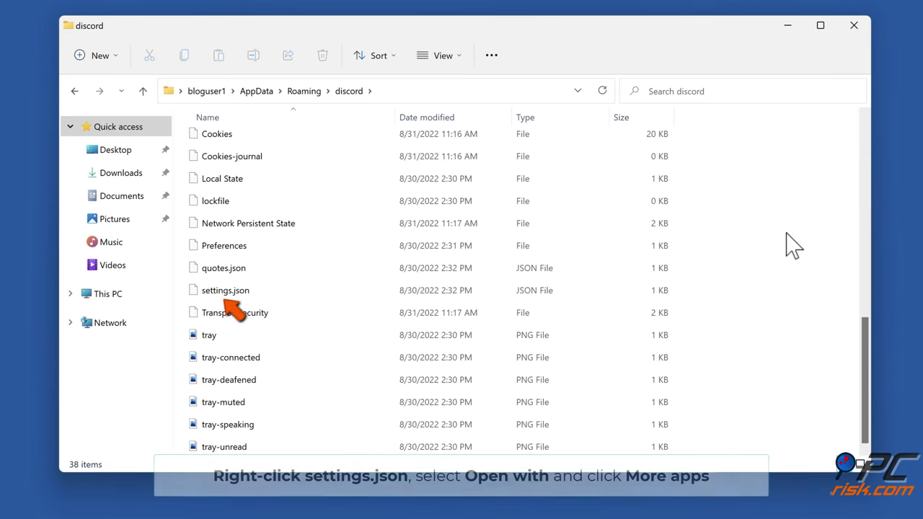
{"action": "right_click", "coordinate": [229, 296]}
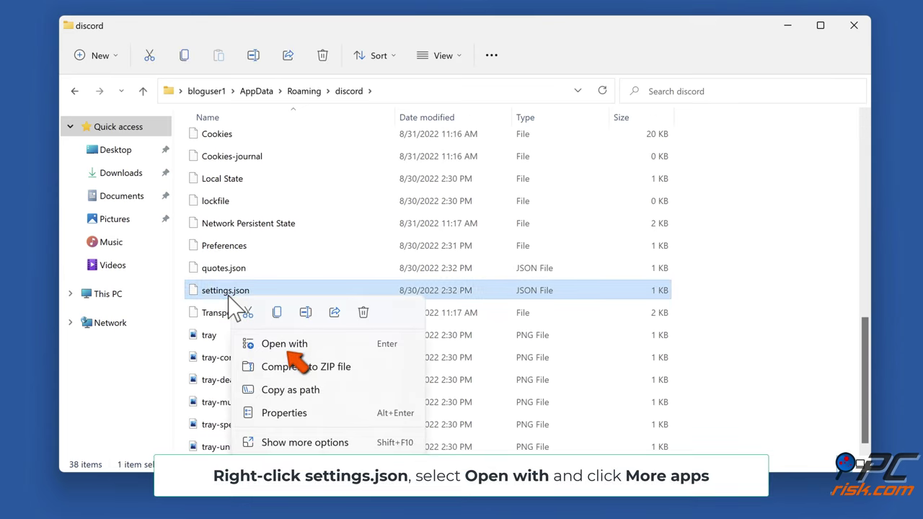
{"action": "left_click", "coordinate": [286, 344]}
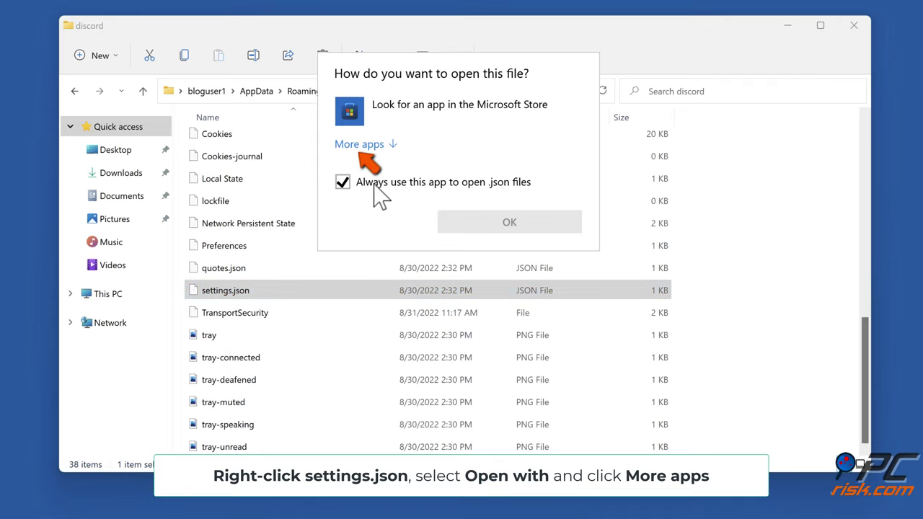
{"action": "left_click", "coordinate": [389, 144]}
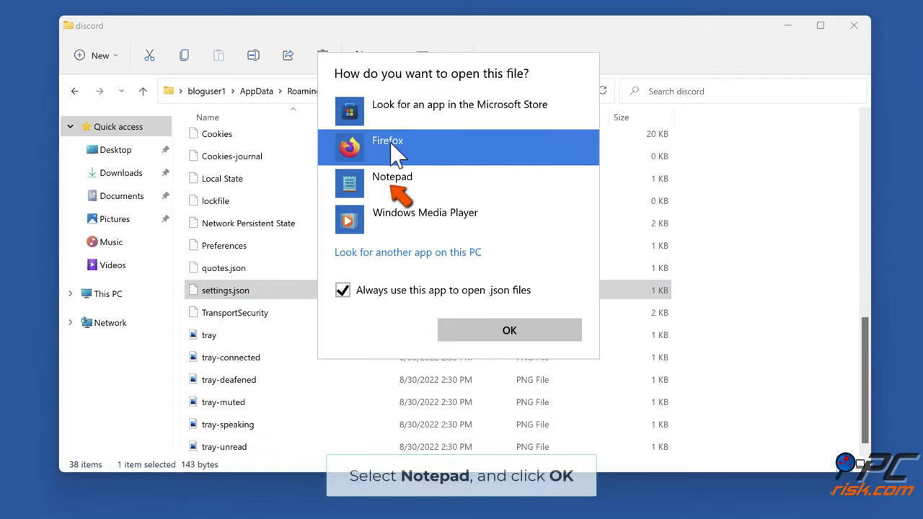
{"action": "left_click", "coordinate": [393, 187]}
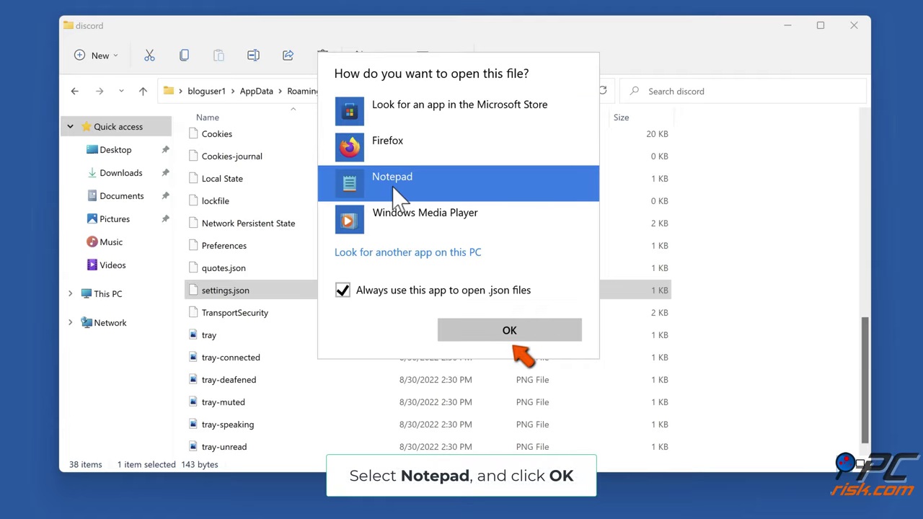
{"action": "left_click", "coordinate": [510, 339]}
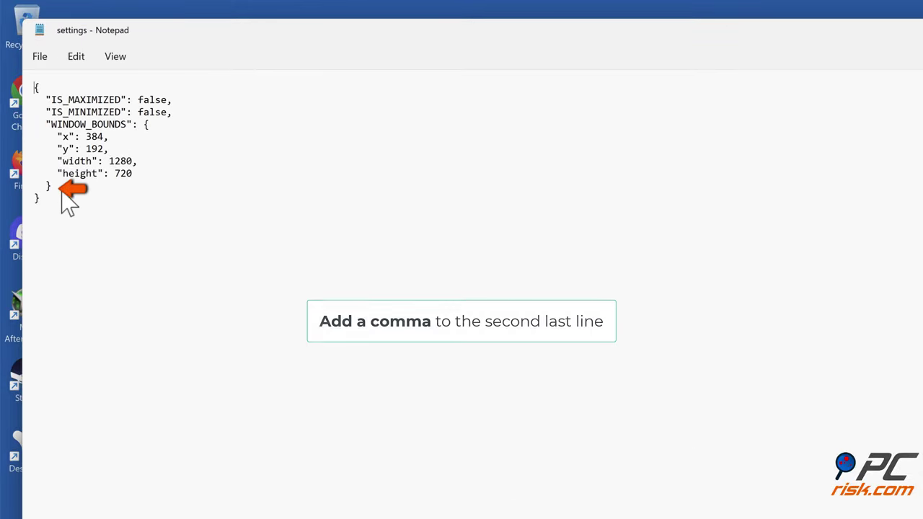
- Append a comma and the "DANGEROUS_ENABLE_DEVTOOLS_ONLY_ENABLE_IF_YOU_KNOW_WHAT_YOURE_DOING": true line to settings.json, save, and close Notepad
{"action": "left_click", "coordinate": [60, 189]}
{"action": "type", "text": ","}
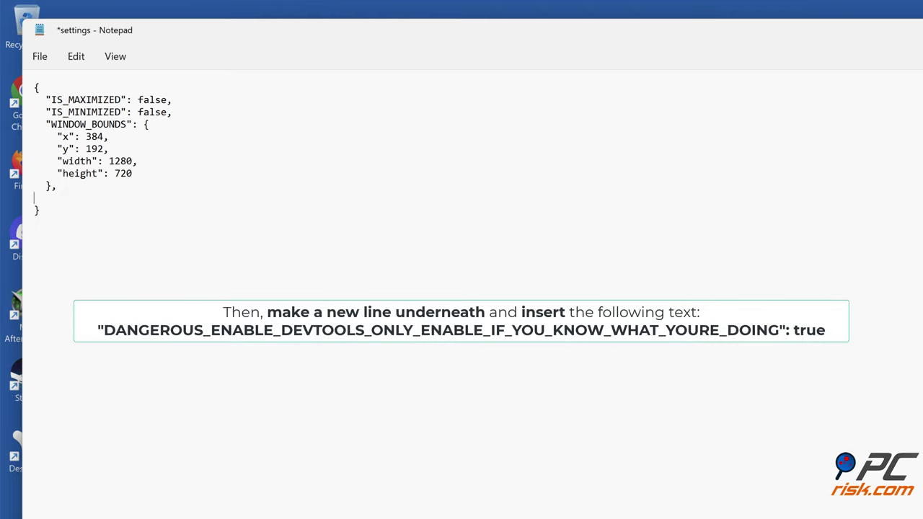
{"action": "type", "text": "\"DANGEROUS_ENABLE_DEVTOOLS_ONLY_ENABLE_IF_YOU_KNOW_WHAT_YOURE_DOING\": true"}
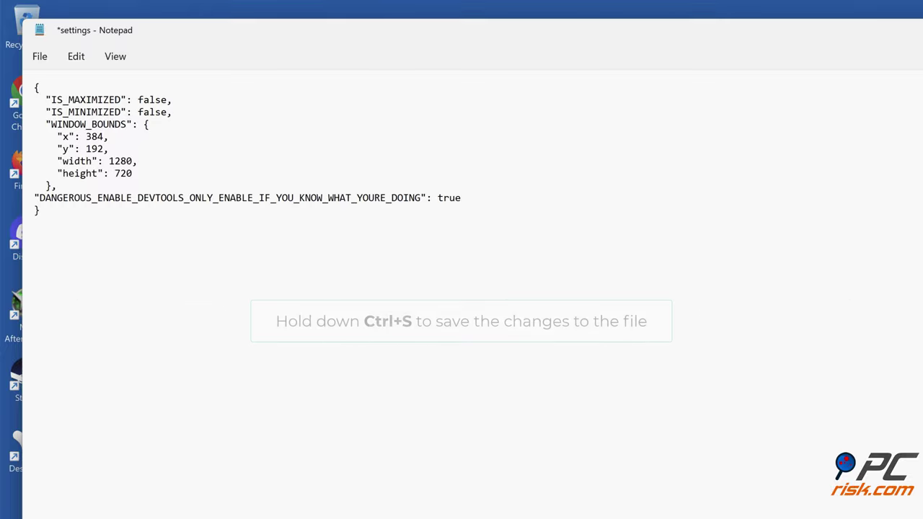
{"action": "key", "text": "ctrl+s"}
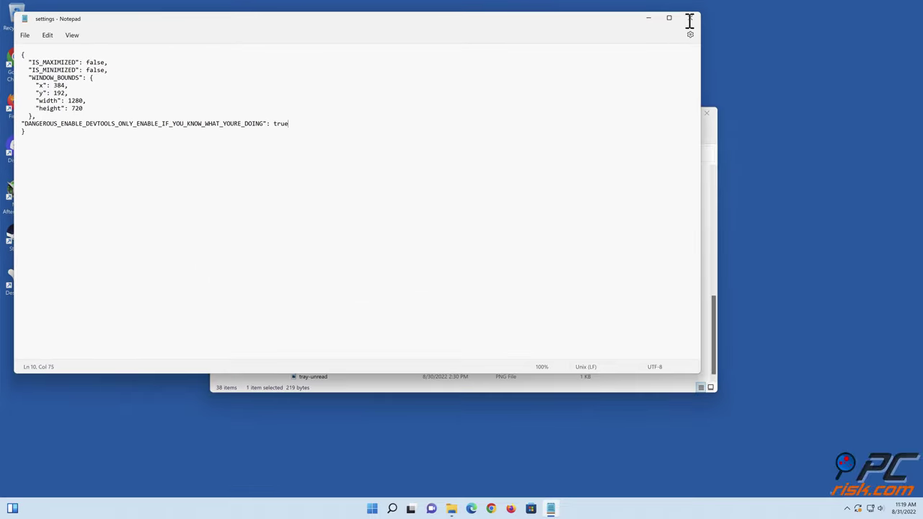
{"action": "left_click", "coordinate": [689, 21]}
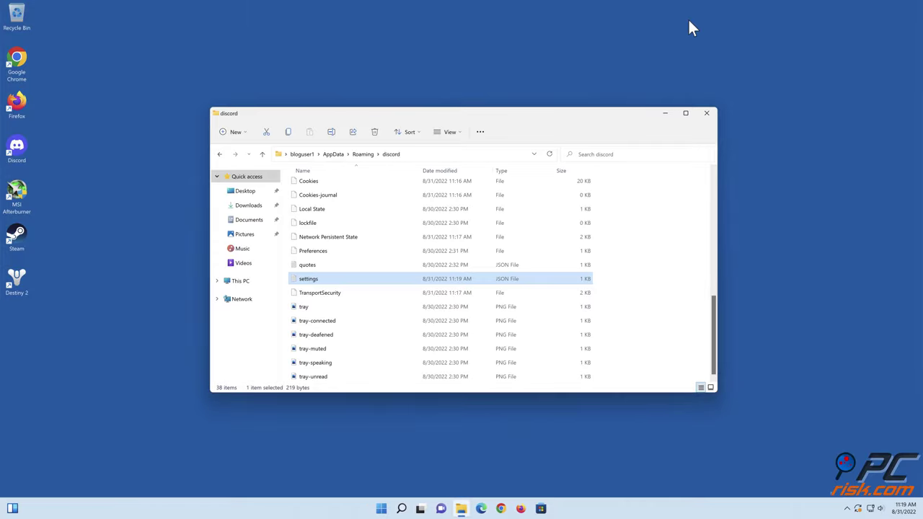
- Close the discord folder, choose Quit Discord from the tray icon, and relaunch Discord from its desktop shortcut
{"action": "left_click", "coordinate": [706, 114]}
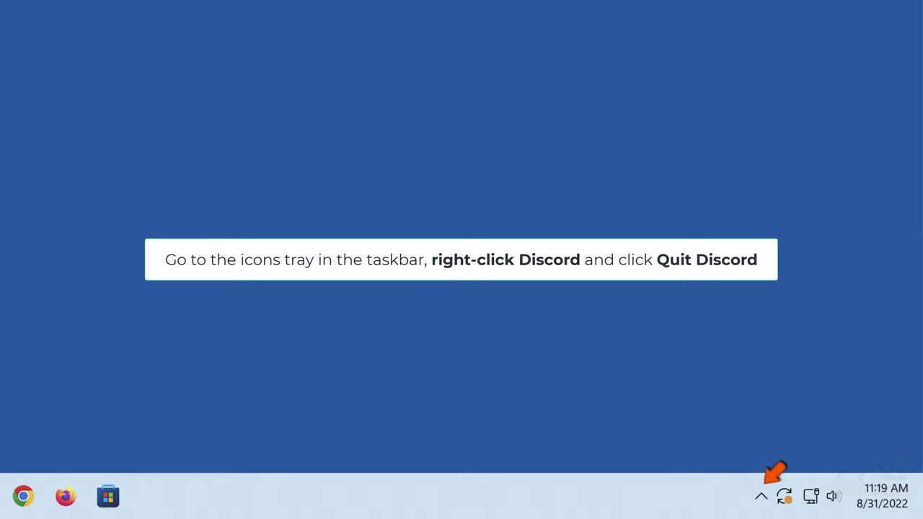
{"action": "left_click", "coordinate": [761, 496]}
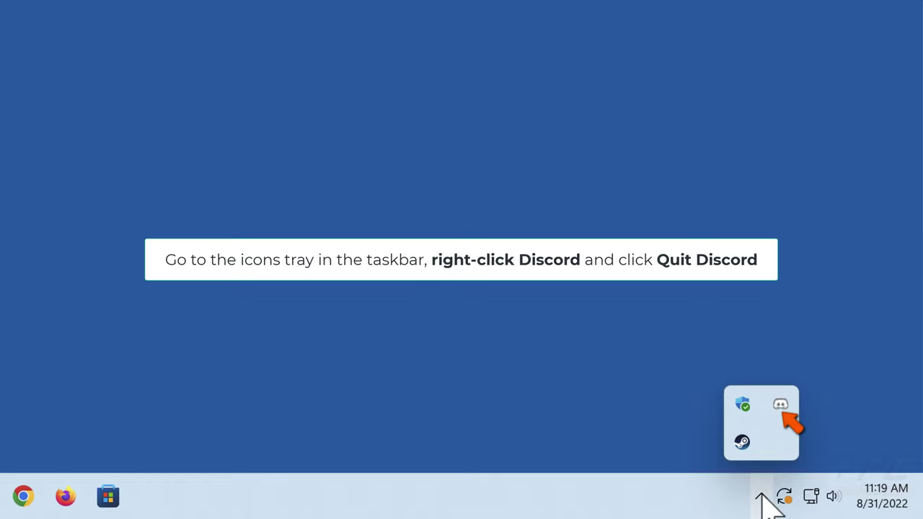
{"action": "right_click", "coordinate": [779, 405]}
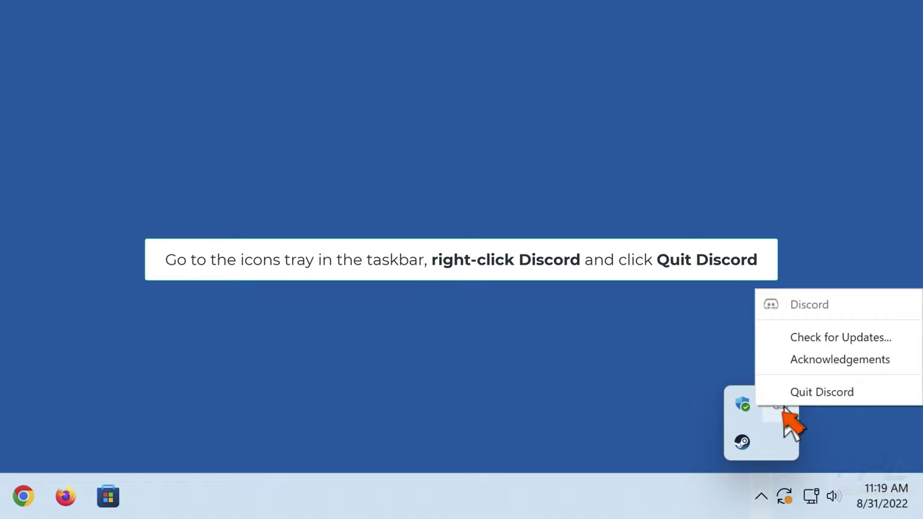
{"action": "left_click", "coordinate": [822, 395]}
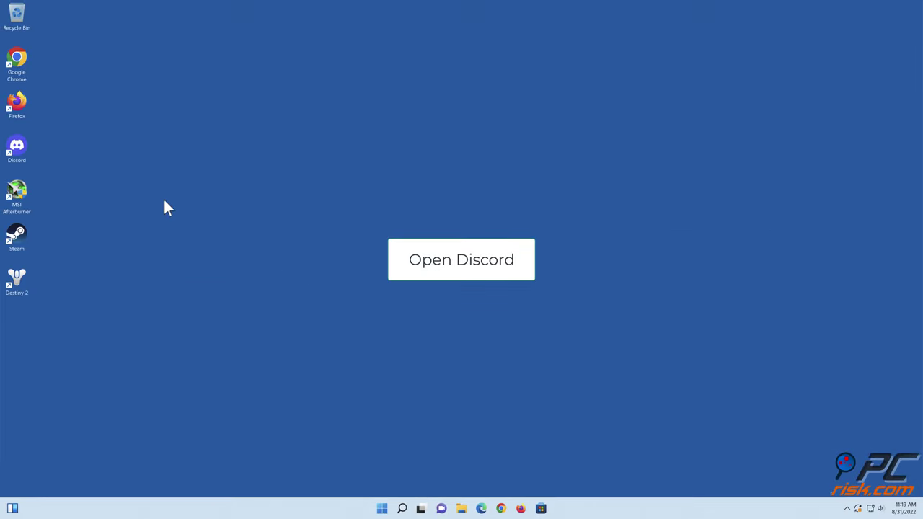
{"action": "double_click", "coordinate": [22, 158]}
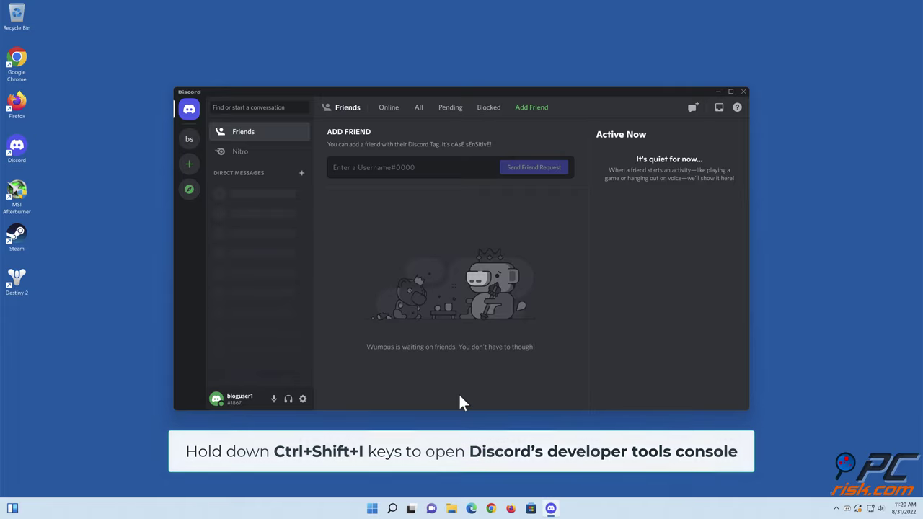
{"action": "key", "text": "ctrl+shift+i"}
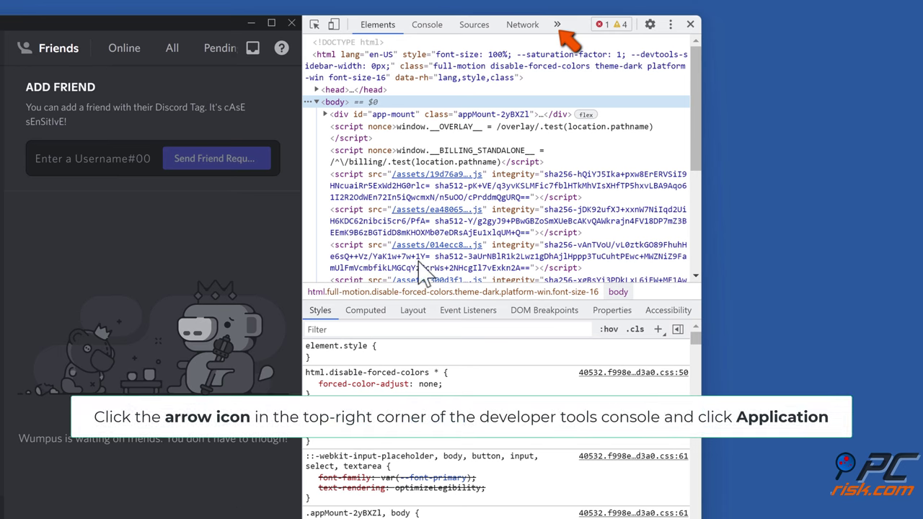
{"action": "left_click", "coordinate": [557, 26]}
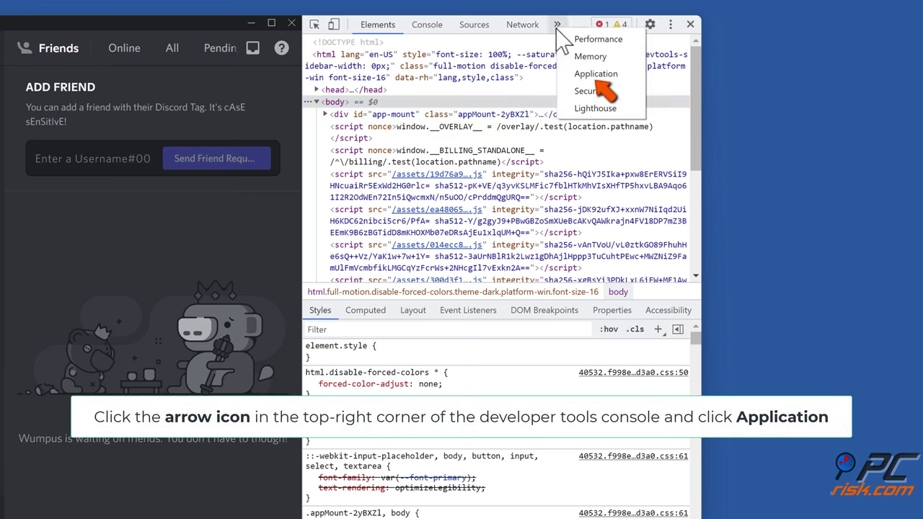
{"action": "left_click", "coordinate": [596, 74]}
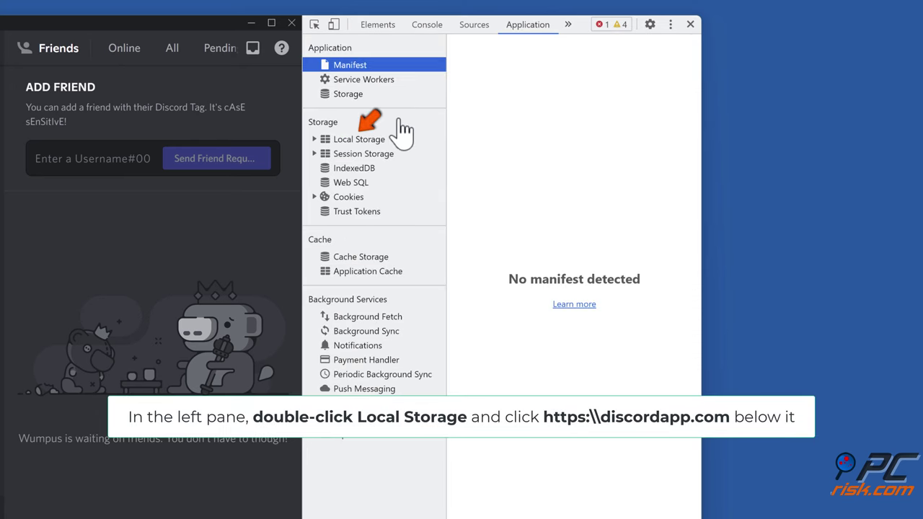
{"action": "left_click", "coordinate": [367, 141]}
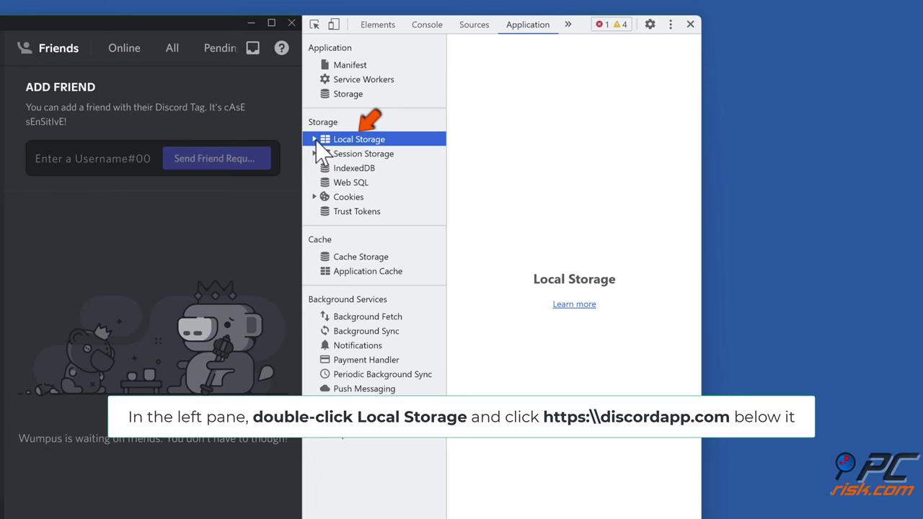
{"action": "double_click", "coordinate": [316, 139]}
{"action": "left_click", "coordinate": [374, 155]}
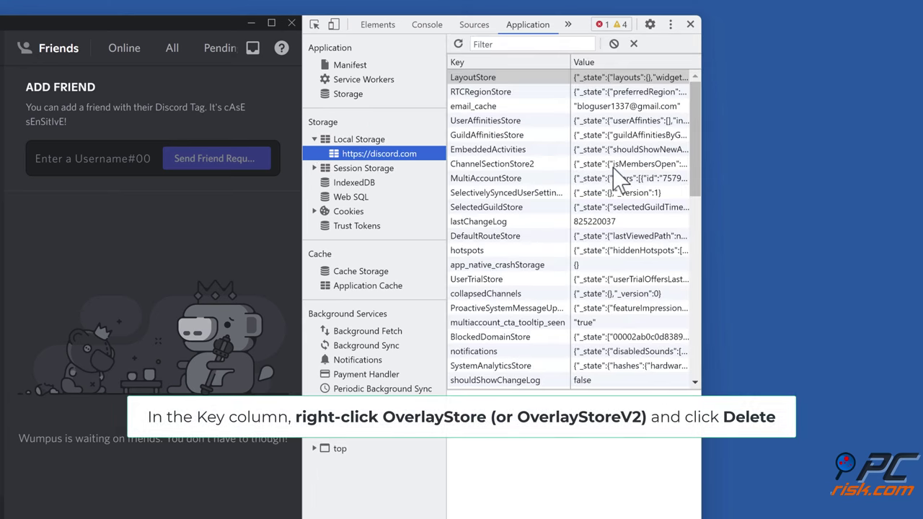
{"action": "mouse_move", "coordinate": [698, 137]}
{"action": "left_mouse_down"}
{"action": "mouse_move", "coordinate": [703, 307]}
{"action": "mouse_move", "coordinate": [712, 299]}
{"action": "mouse_move", "coordinate": [717, 319]}
{"action": "left_mouse_up"}
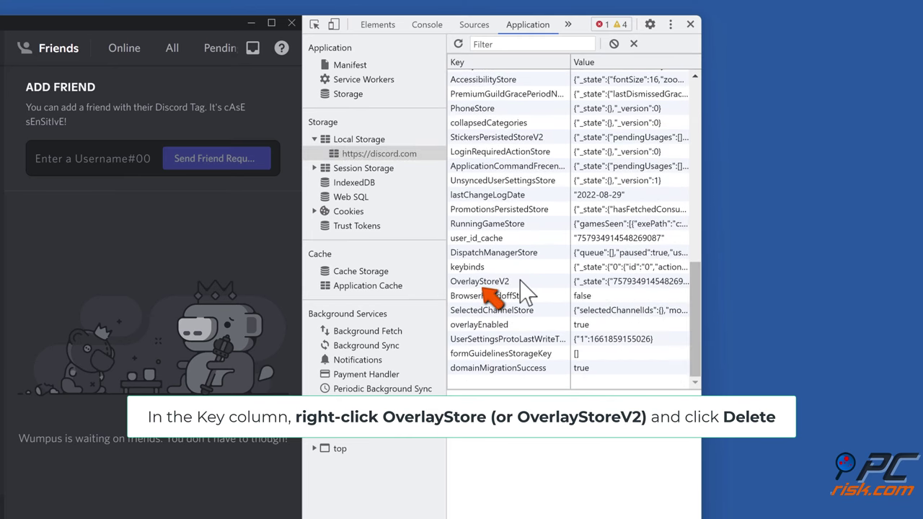
{"action": "right_click", "coordinate": [497, 287]}
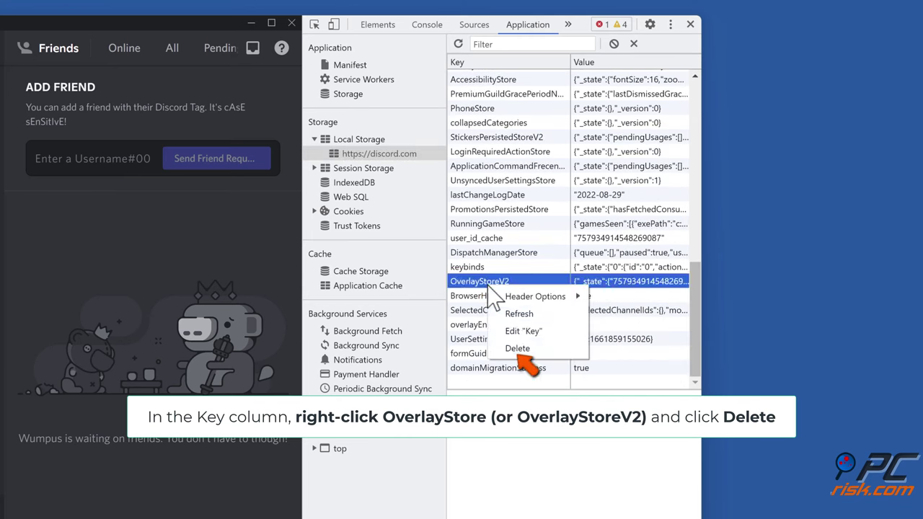
{"action": "left_click", "coordinate": [517, 348]}
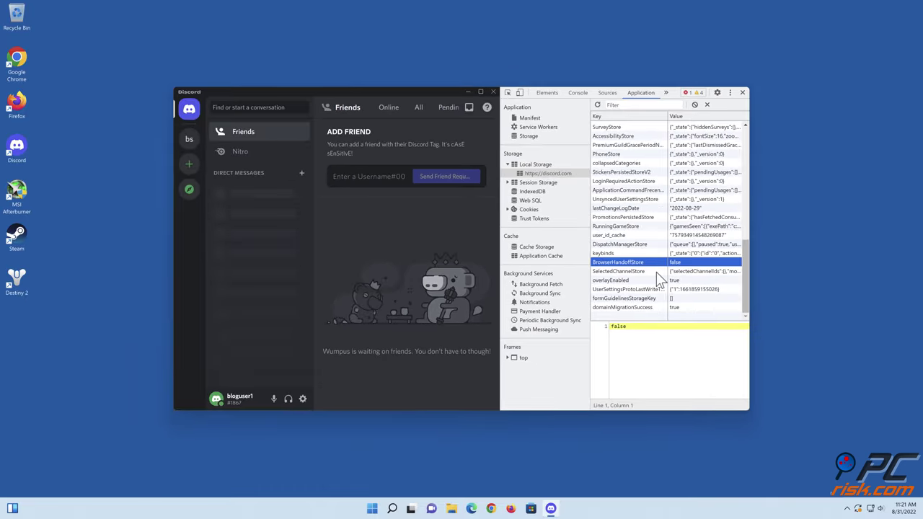
- Close DevTools and the Discord window, then choose Quit Discord from the hidden tray icons
{"action": "left_click", "coordinate": [740, 93]}
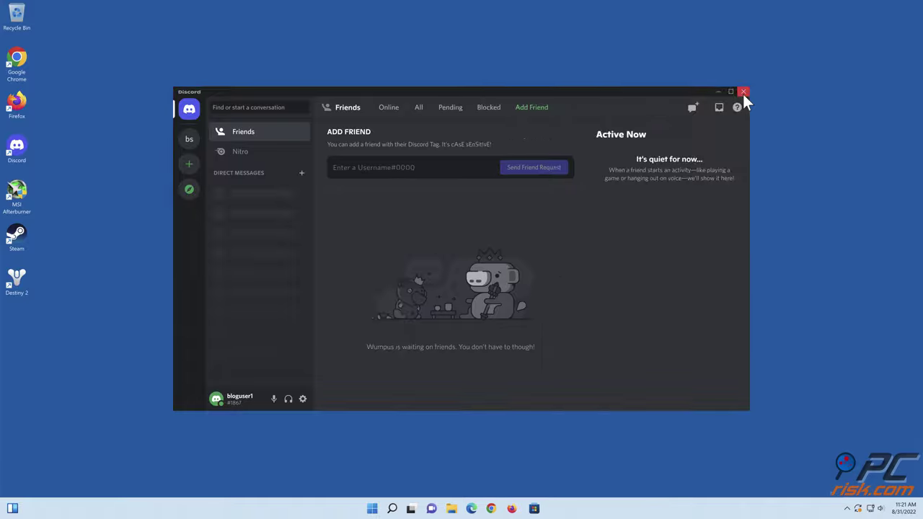
{"action": "left_click", "coordinate": [743, 96]}
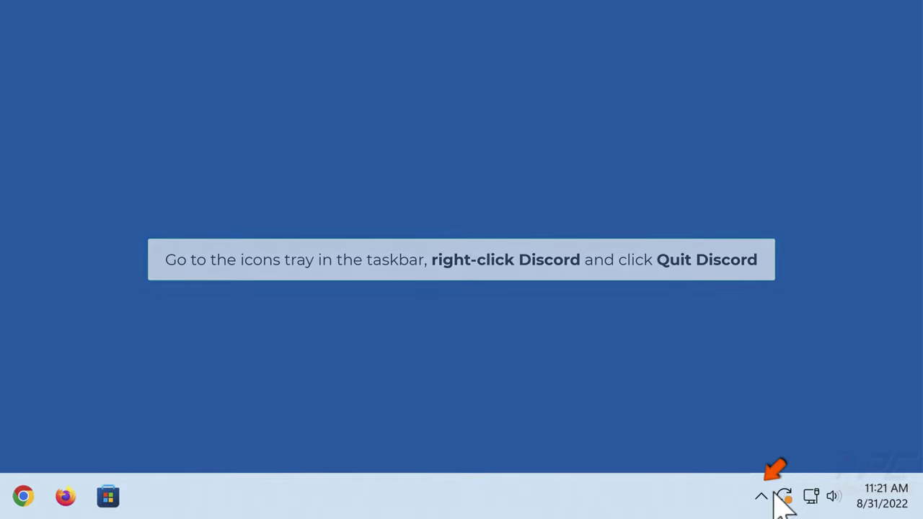
{"action": "left_click", "coordinate": [762, 499]}
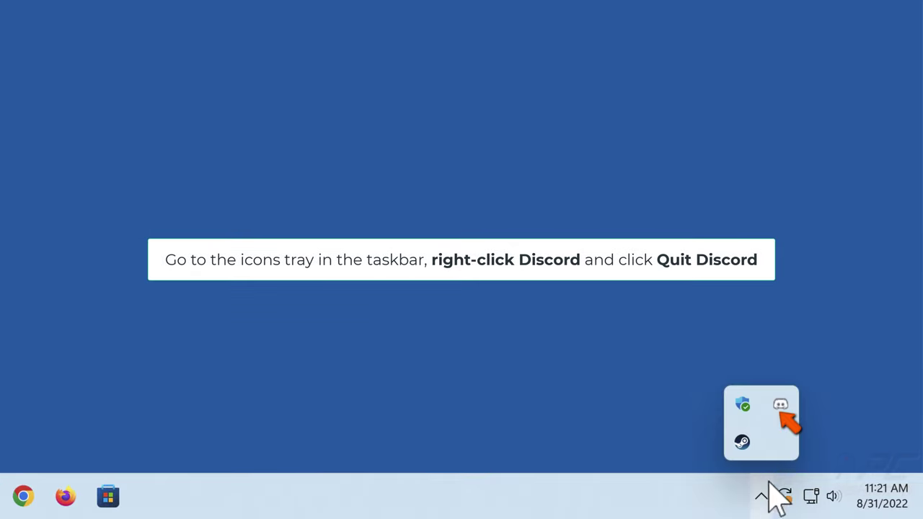
{"action": "right_click", "coordinate": [781, 413]}
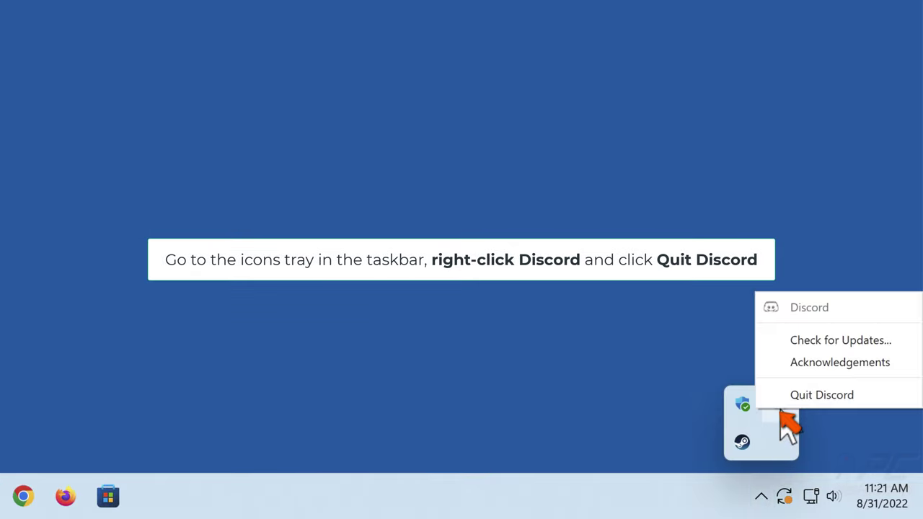
{"action": "left_click", "coordinate": [820, 404]}
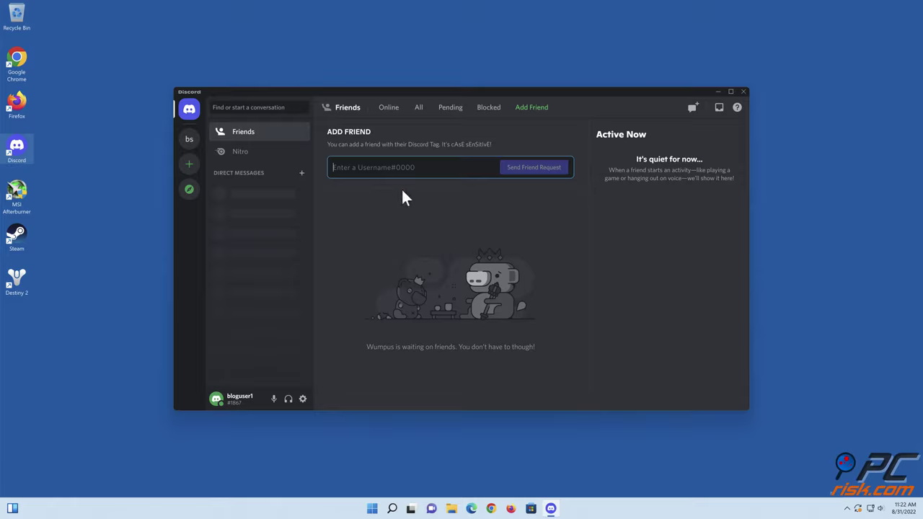
{"action": "left_click", "coordinate": [743, 92]}
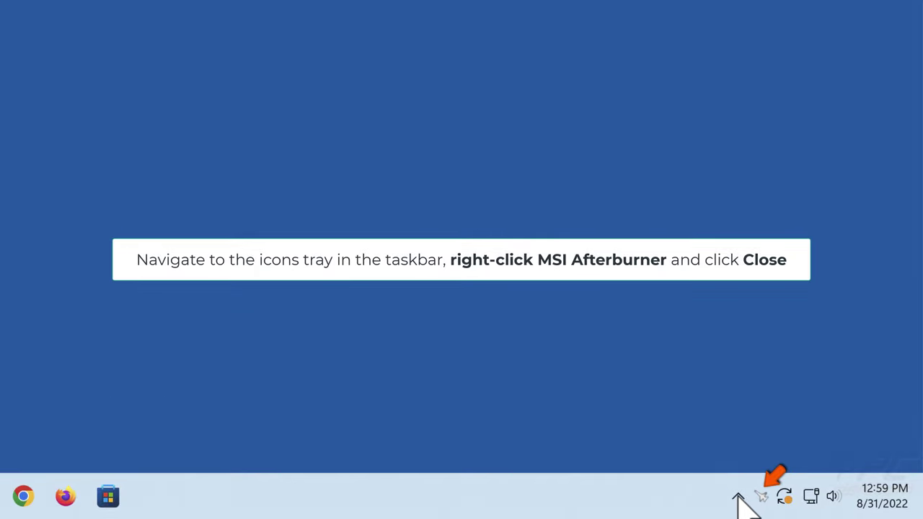
- Close MSI Afterburner from its tray icon menu
{"action": "right_click", "coordinate": [762, 497]}
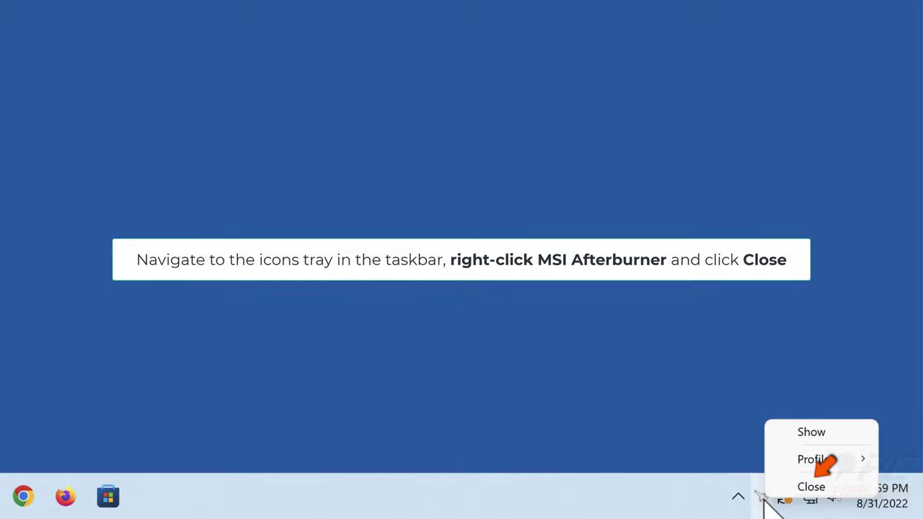
{"action": "left_click", "coordinate": [807, 489]}
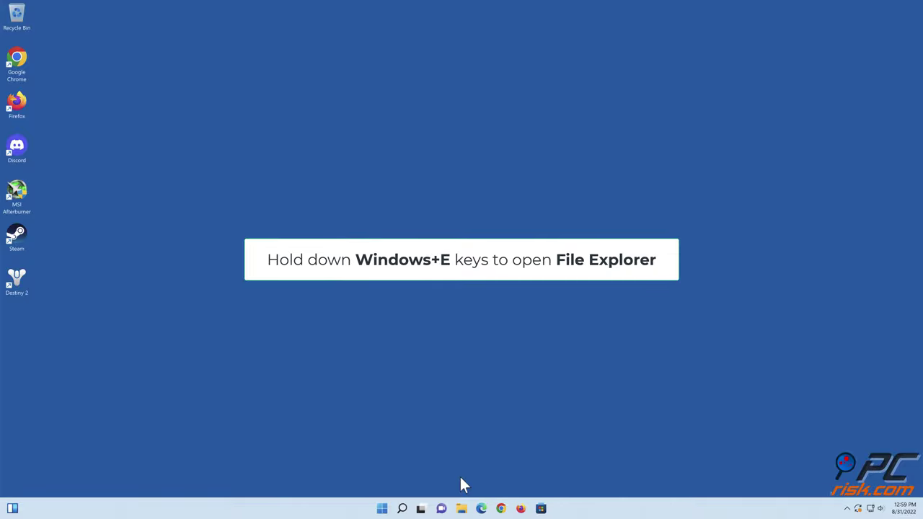
- Open File Explorer at C:\Program Files (x86)\RivaTuner Statistics Server\ProfileTemplates and scroll down to the Global file
{"action": "key", "text": "super+e"}
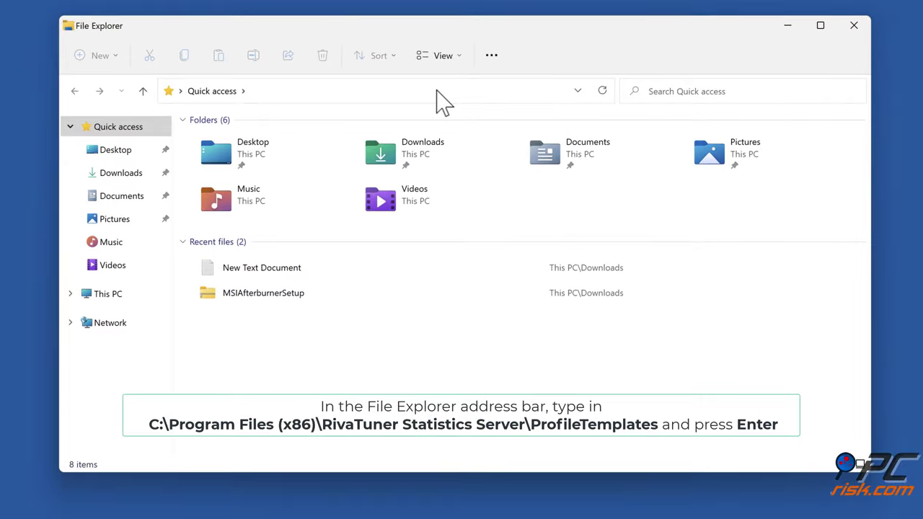
{"action": "left_click", "coordinate": [437, 90]}
{"action": "type", "text": "c"}
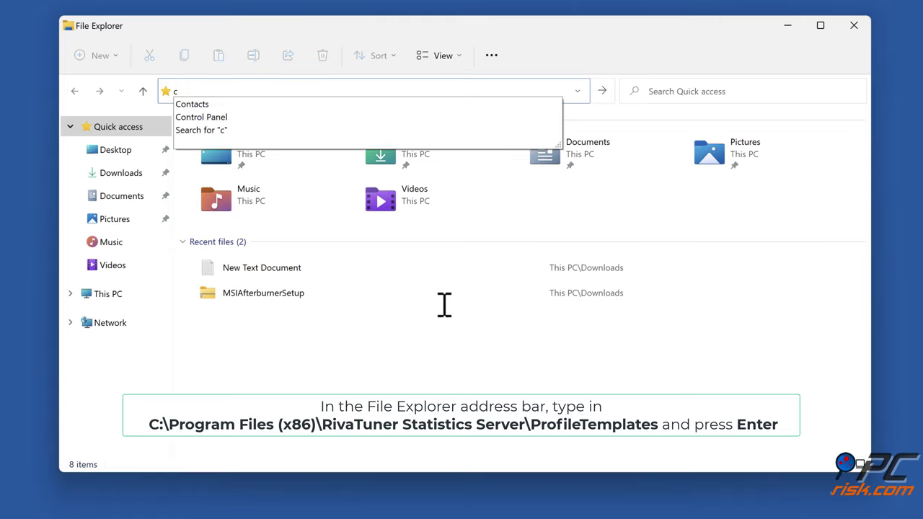
{"action": "type", "text": ":\\program files (x86)\r"}
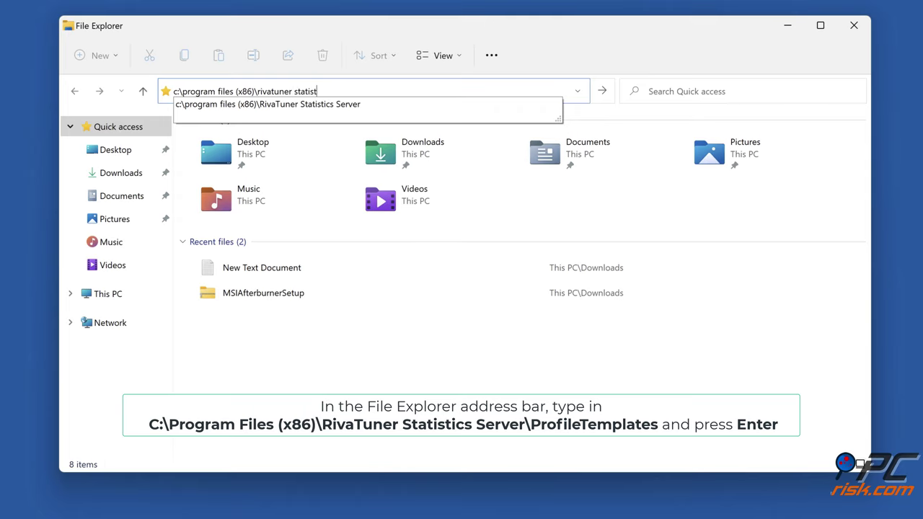
{"action": "type", "text": "cs server\\profile"}
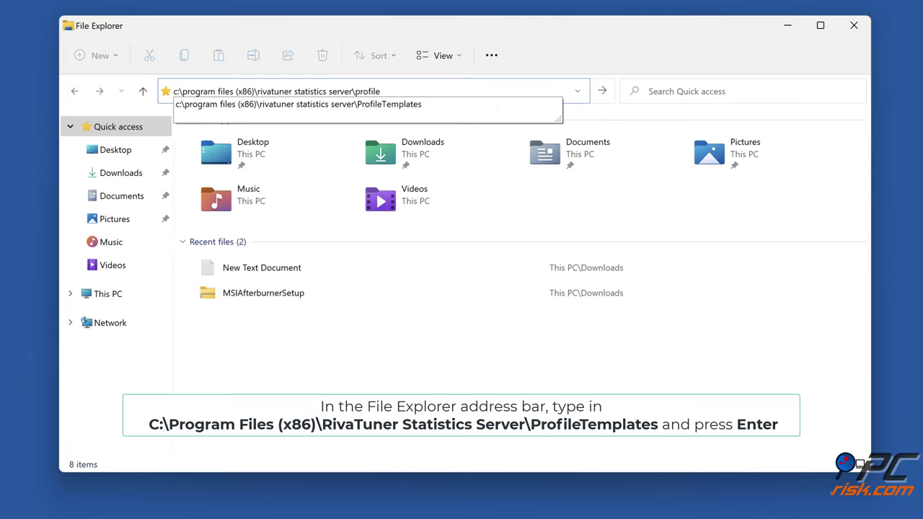
{"action": "type", "text": "templates"}
{"action": "key", "text": "Return"}
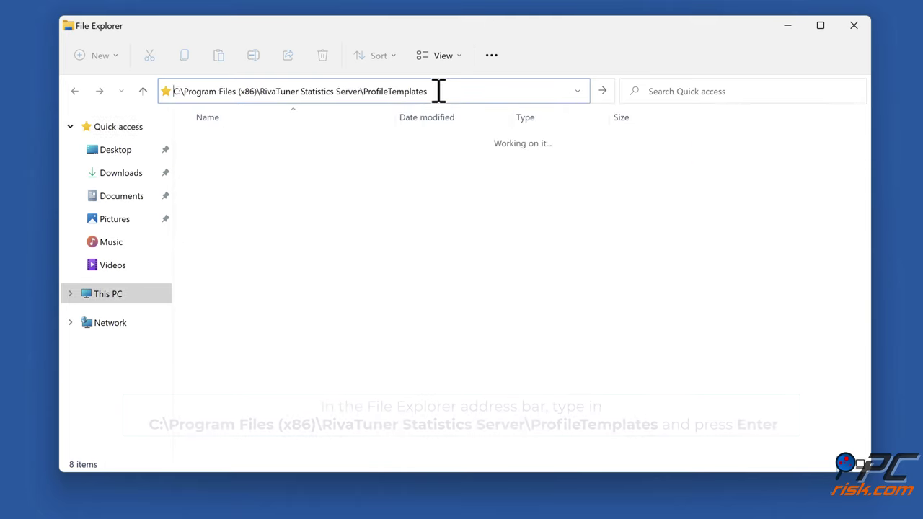
{"action": "scroll", "coordinate": [303, 238], "scroll_direction": "down", "scroll_amount": 20}
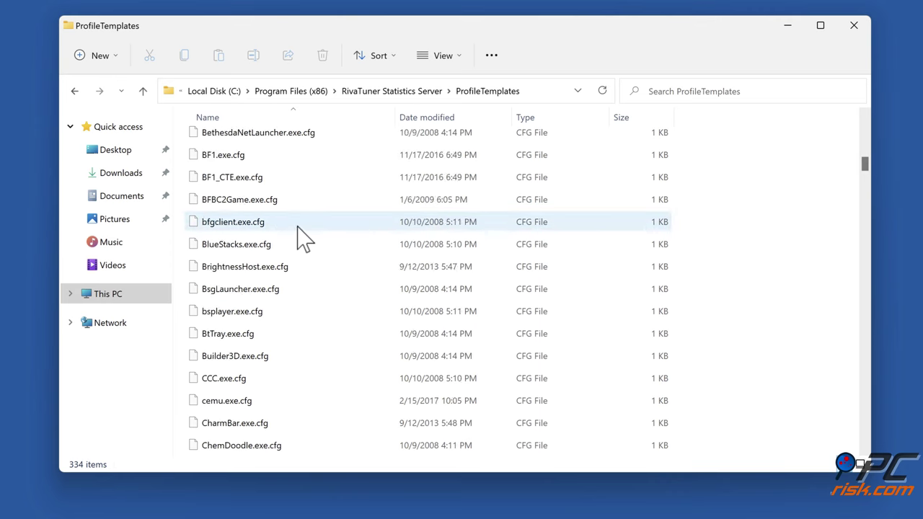
{"action": "scroll", "coordinate": [303, 237], "scroll_direction": "down", "scroll_amount": 2}
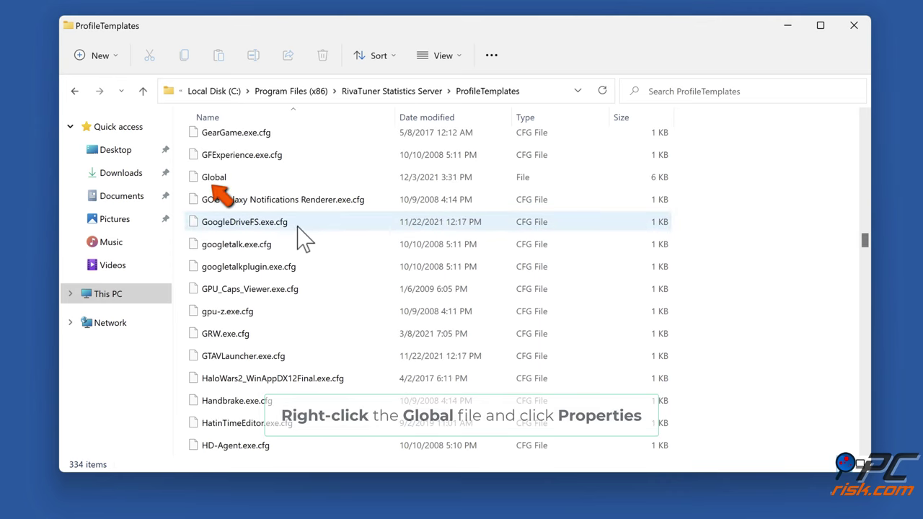
- In the Global file's Security properties, allow Full control for the Users group, apply, and close both dialogs
{"action": "left_click", "coordinate": [215, 180]}
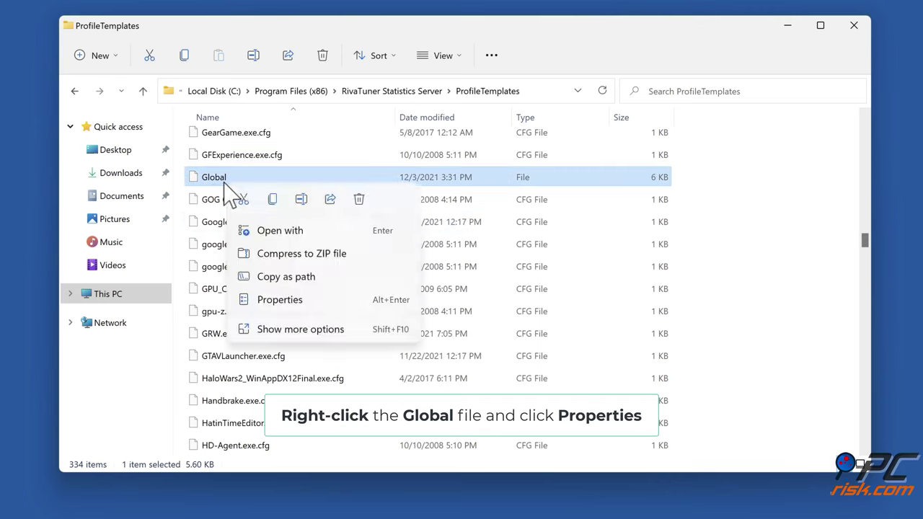
{"action": "left_click", "coordinate": [280, 299]}
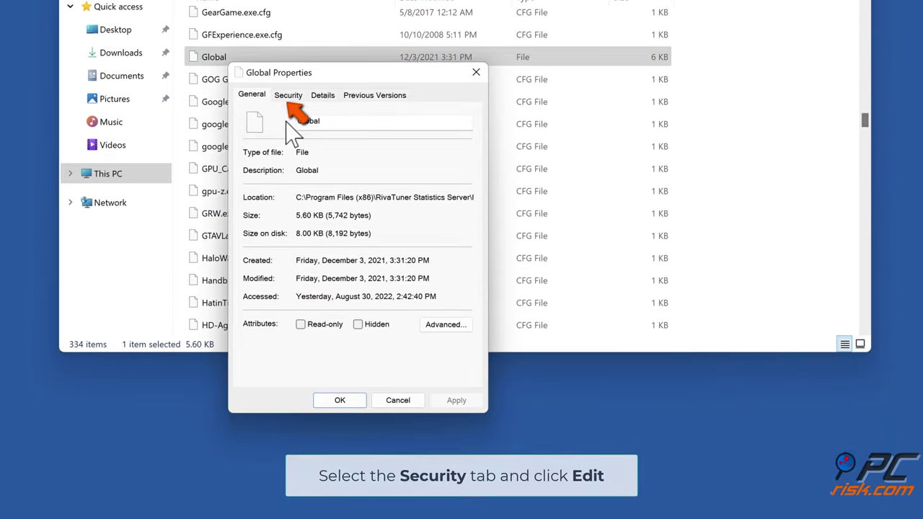
{"action": "left_click", "coordinate": [288, 105]}
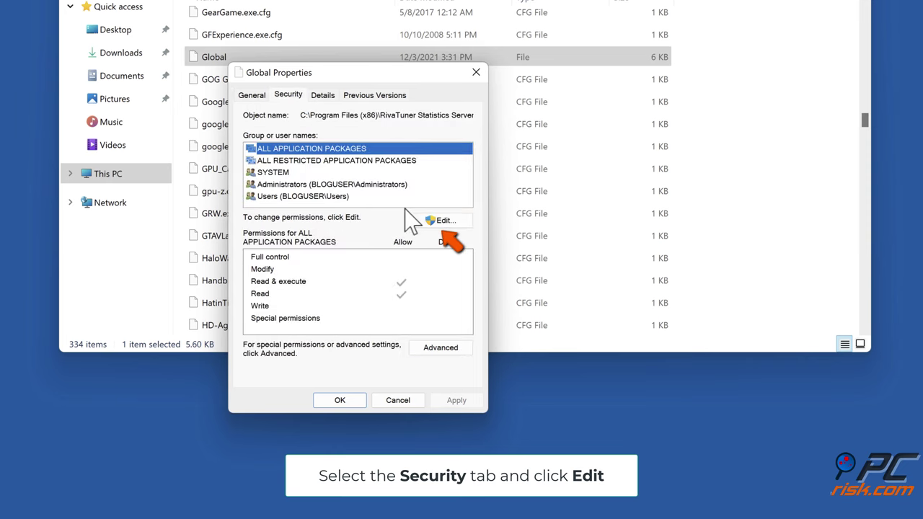
{"action": "left_click", "coordinate": [443, 223]}
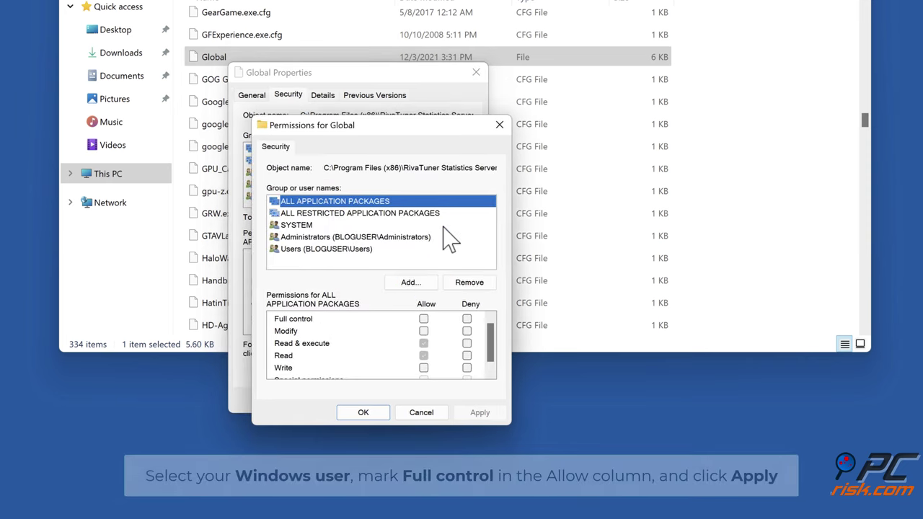
{"action": "left_click", "coordinate": [318, 250]}
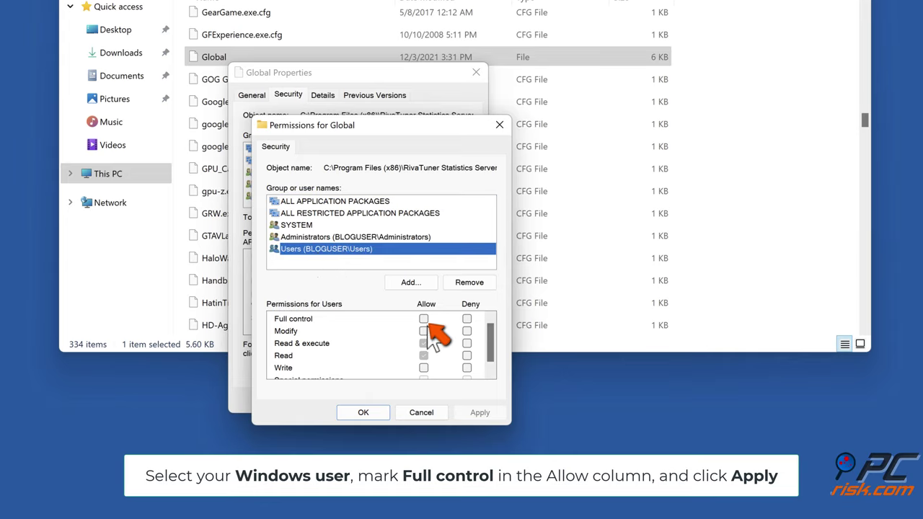
{"action": "left_click", "coordinate": [423, 320]}
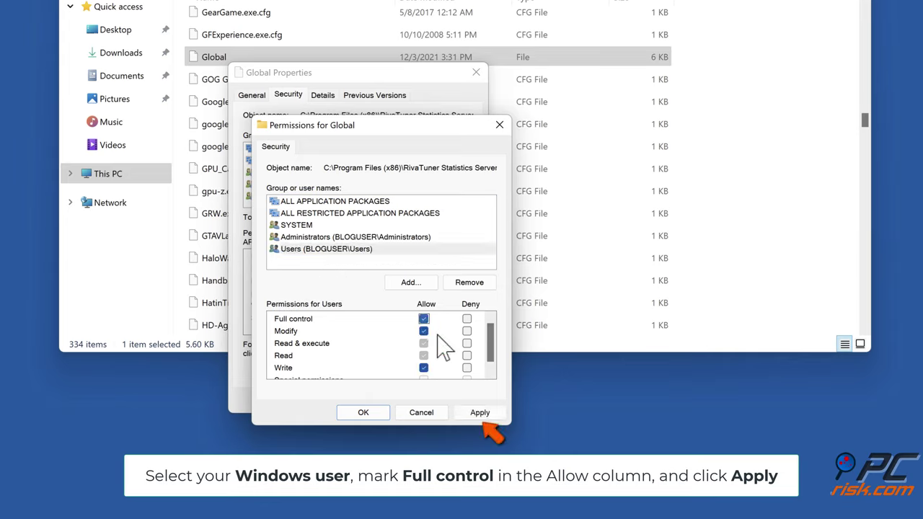
{"action": "left_click", "coordinate": [480, 413]}
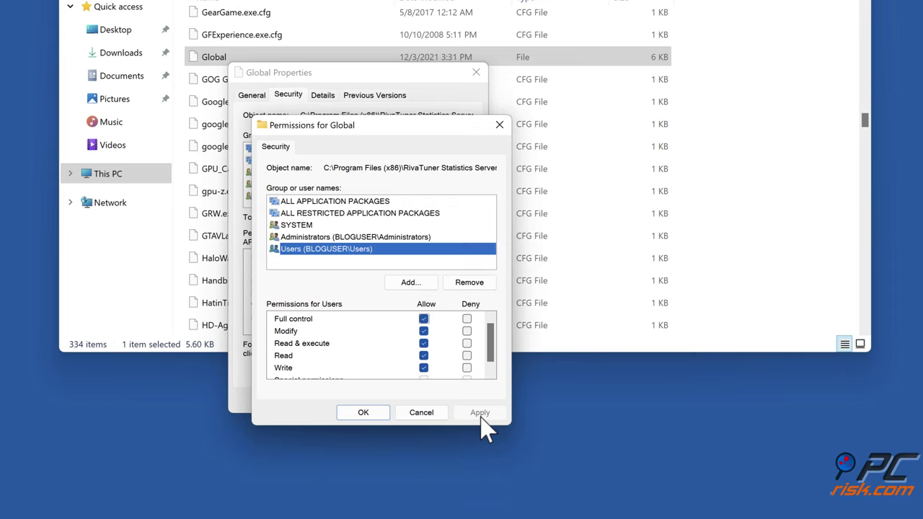
{"action": "left_click", "coordinate": [364, 415]}
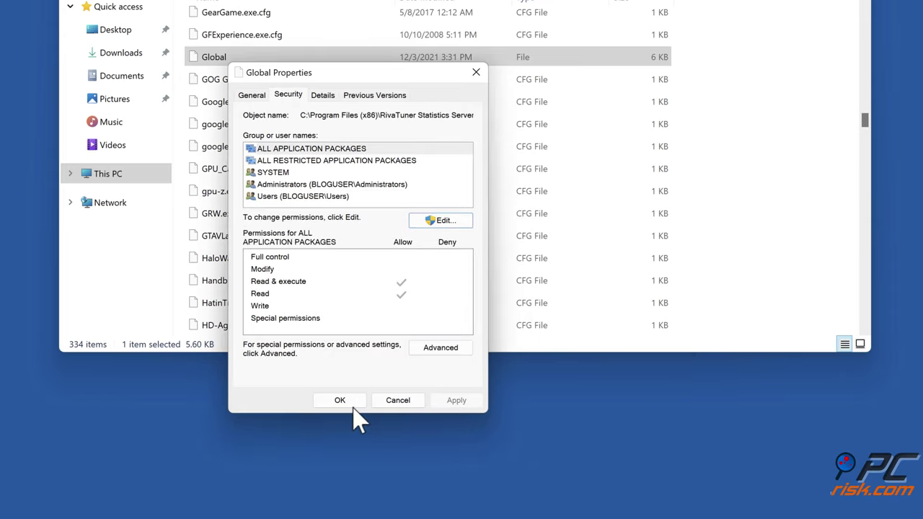
{"action": "left_click", "coordinate": [341, 402]}
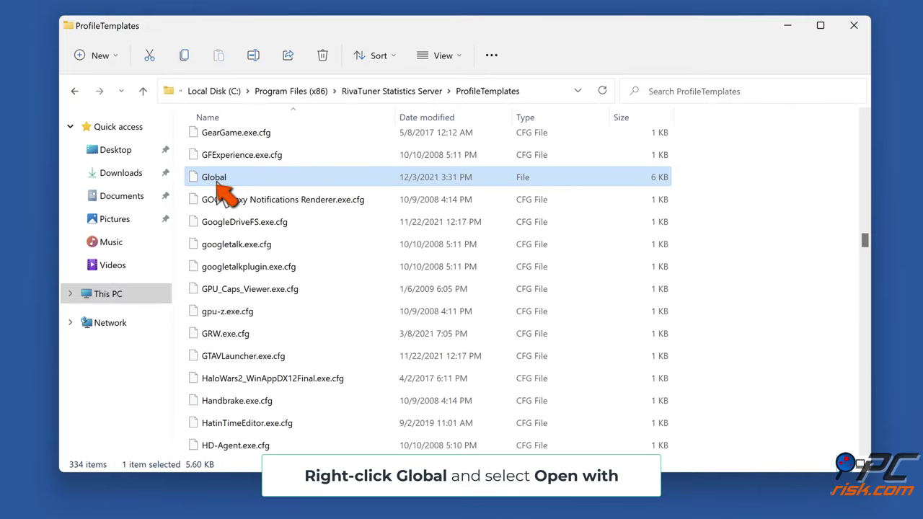
- Choose Open with on the Global file and select Notepad
{"action": "right_click", "coordinate": [216, 181]}
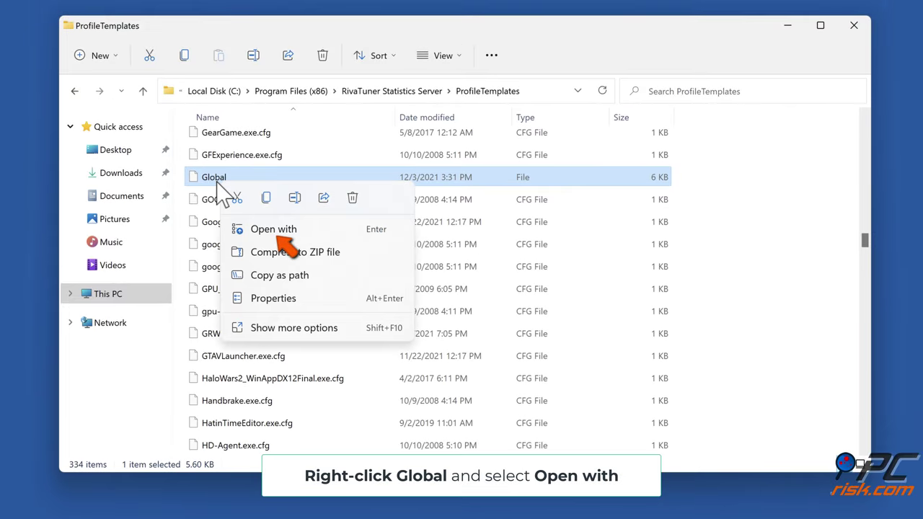
{"action": "left_click", "coordinate": [278, 230]}
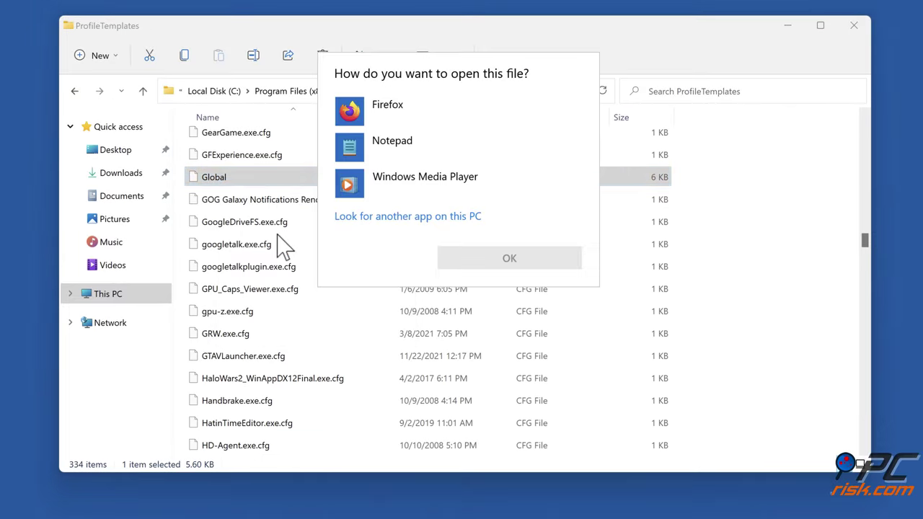
{"action": "left_click", "coordinate": [381, 153]}
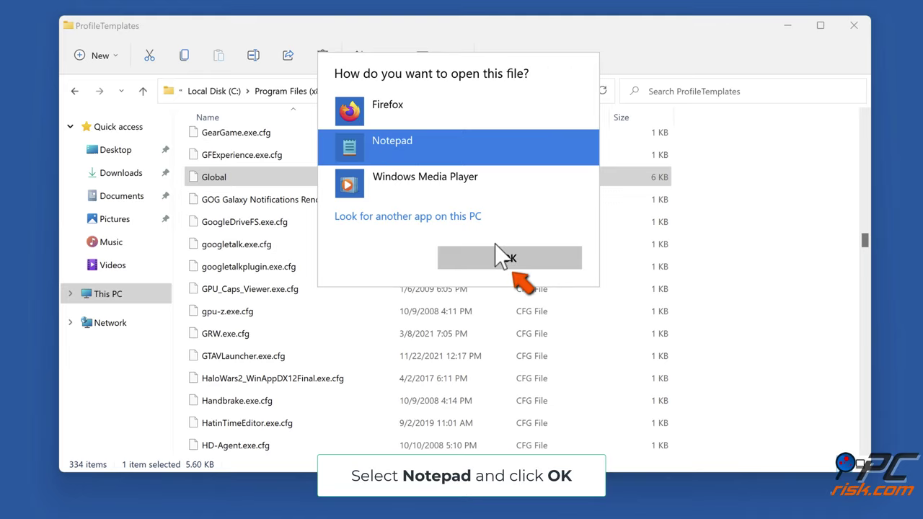
- Open Global in Notepad, paste the IGO64.dll,IGO32.dll… DLL list over the InjectionDelayTriggers value, and save
{"action": "left_click", "coordinate": [511, 260]}
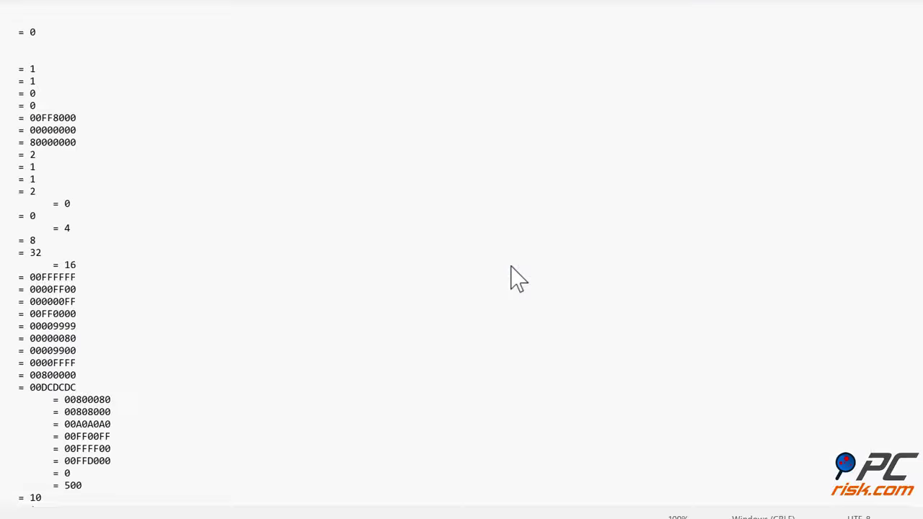
{"action": "scroll", "coordinate": [480, 262], "scroll_direction": "down", "scroll_amount": 3}
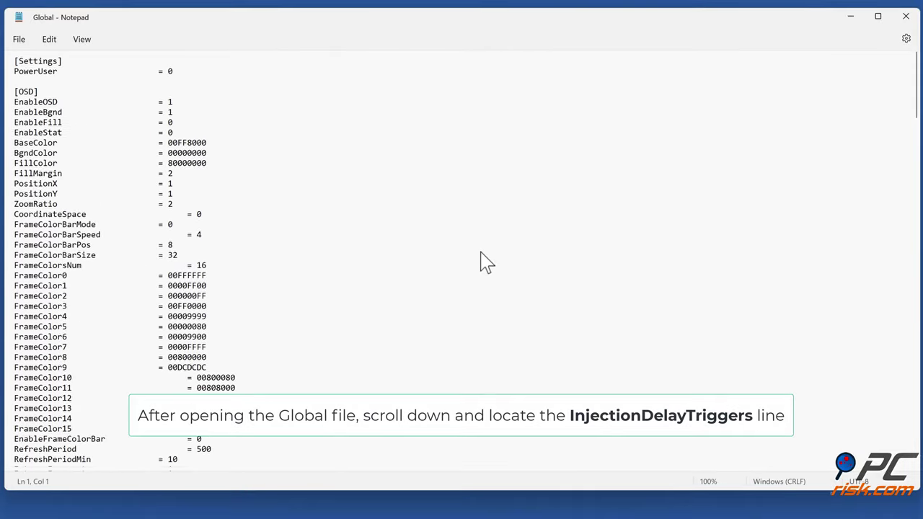
{"action": "scroll", "coordinate": [480, 262], "scroll_direction": "down", "scroll_amount": 20}
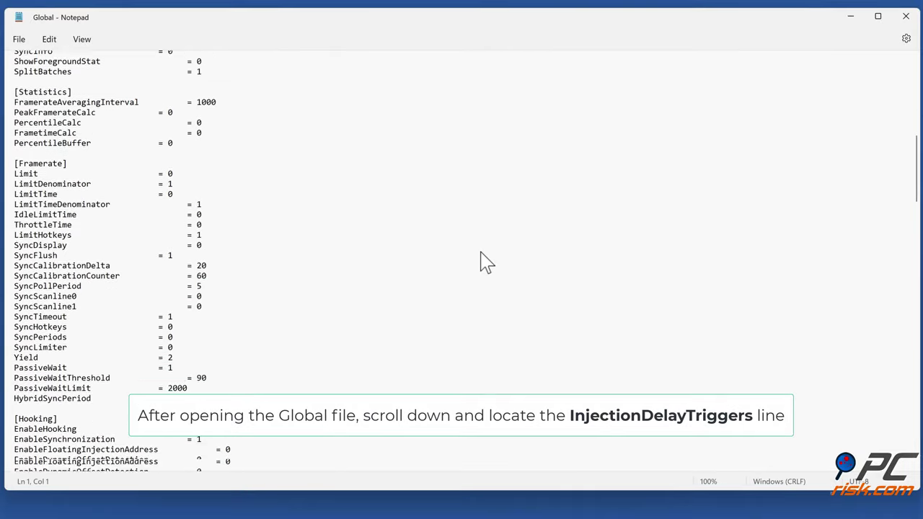
{"action": "scroll", "coordinate": [487, 262], "scroll_direction": "down", "scroll_amount": 11}
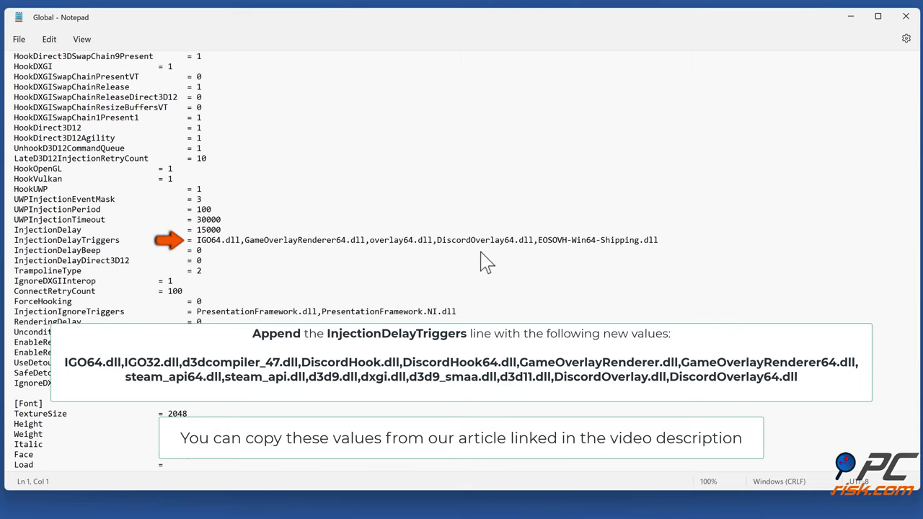
{"action": "left_click", "coordinate": [198, 242]}
{"action": "left_click_drag", "start_coordinate": [198, 243], "coordinate": [659, 243]}
{"action": "key", "text": "ctrl+v"}
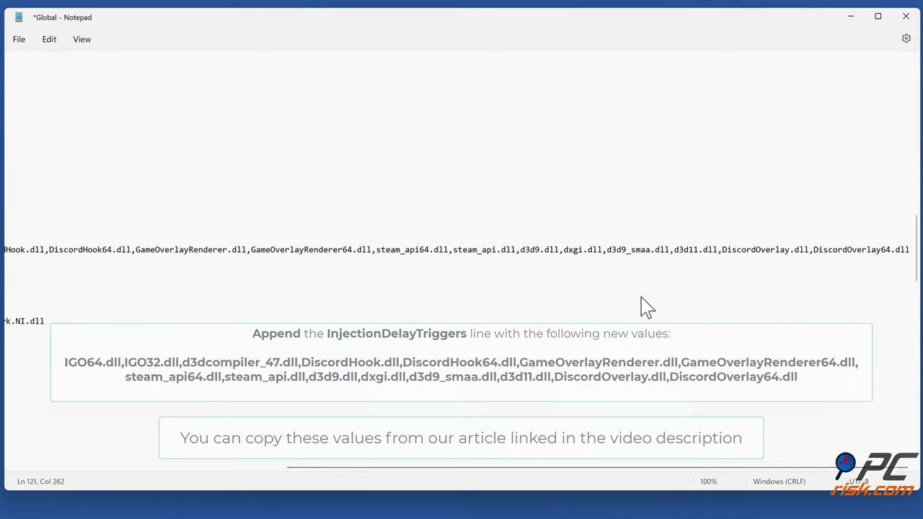
{"action": "key", "text": "Left"}
{"action": "key", "text": "Left"}
{"action": "key", "text": "Left"}
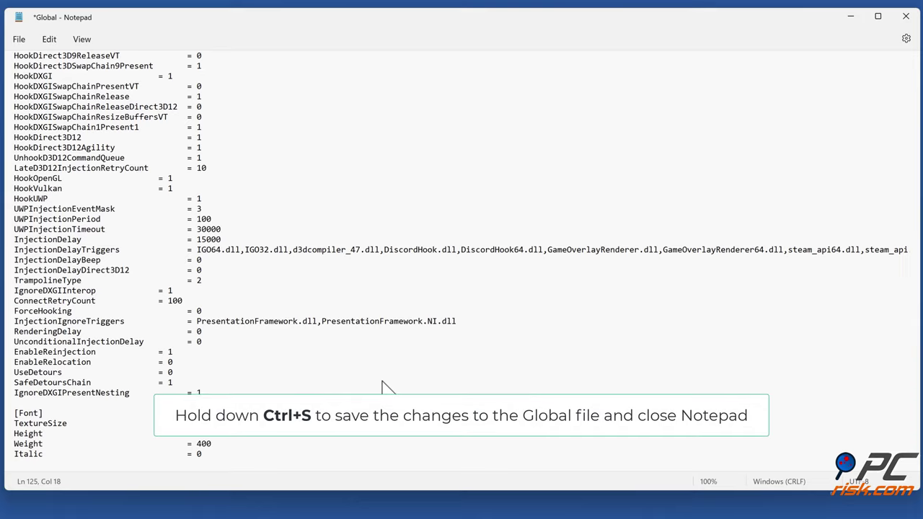
{"action": "key", "text": "ctrl+s"}
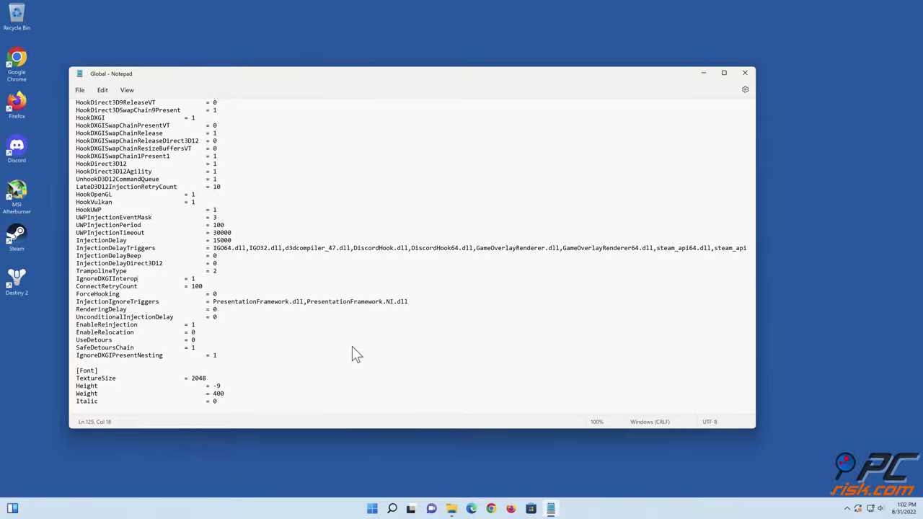
- Close Notepad and the ProfileTemplates folder, then restart the PC from the Start menu power button
{"action": "left_click", "coordinate": [743, 74]}
{"action": "left_click", "coordinate": [708, 115]}
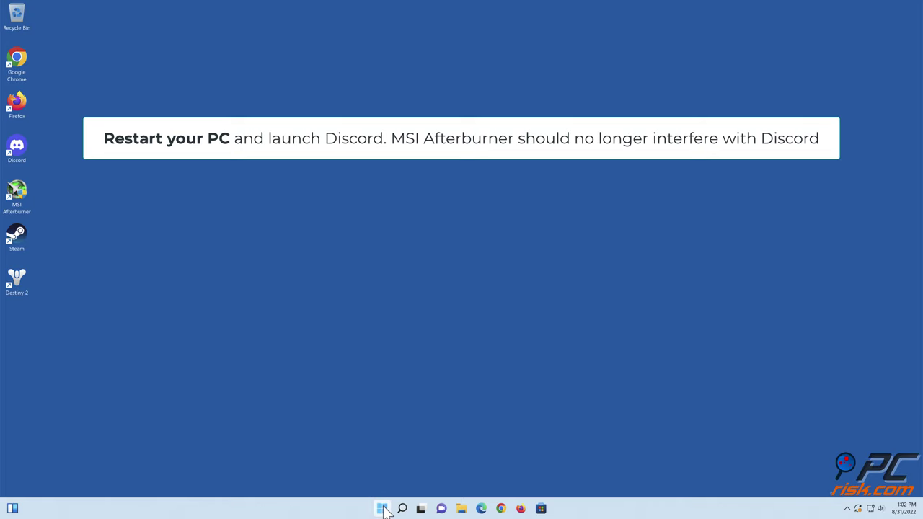
{"action": "left_click", "coordinate": [383, 508]}
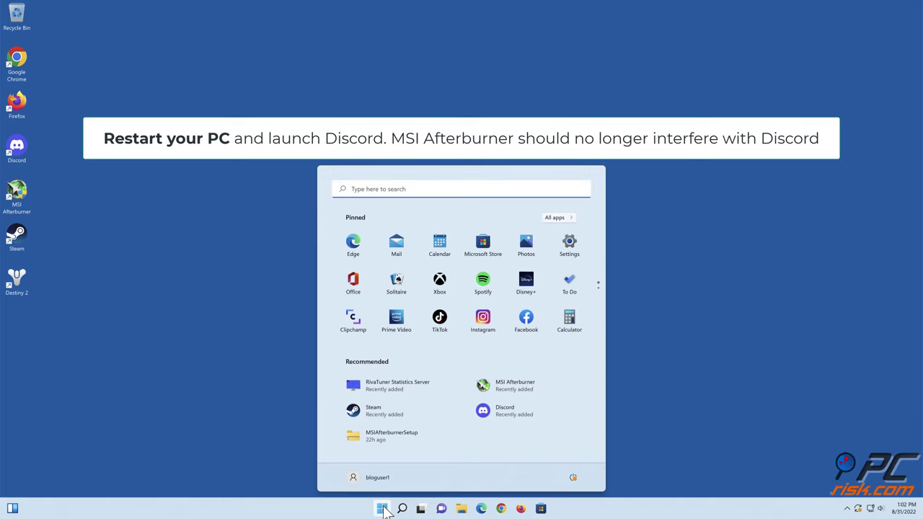
{"action": "left_click", "coordinate": [573, 477]}
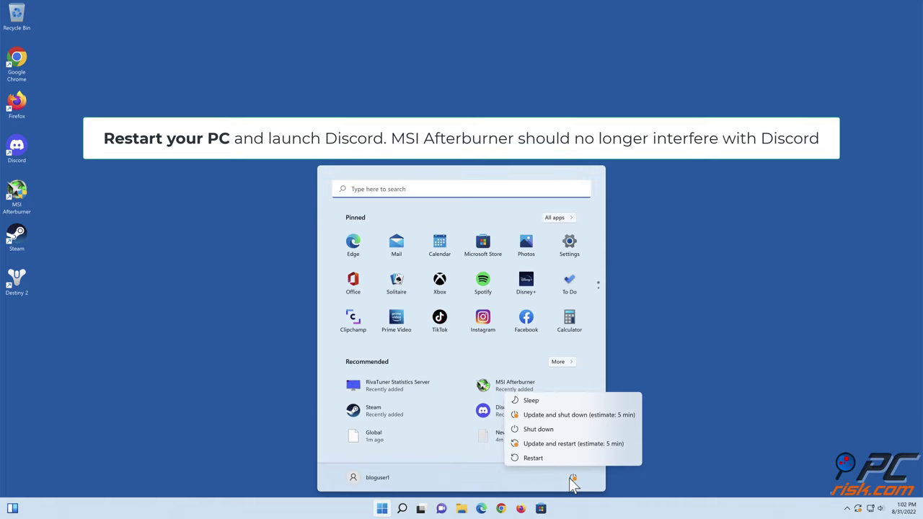
{"action": "left_click", "coordinate": [531, 458]}
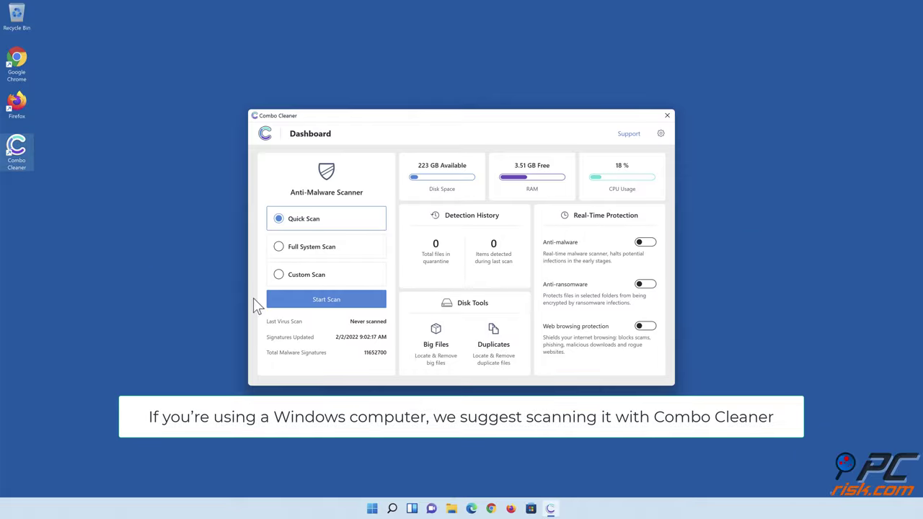
- Run a Quick Scan and quarantine every detected threat, leaving 322 files in quarantine
{"action": "left_click", "coordinate": [326, 306]}
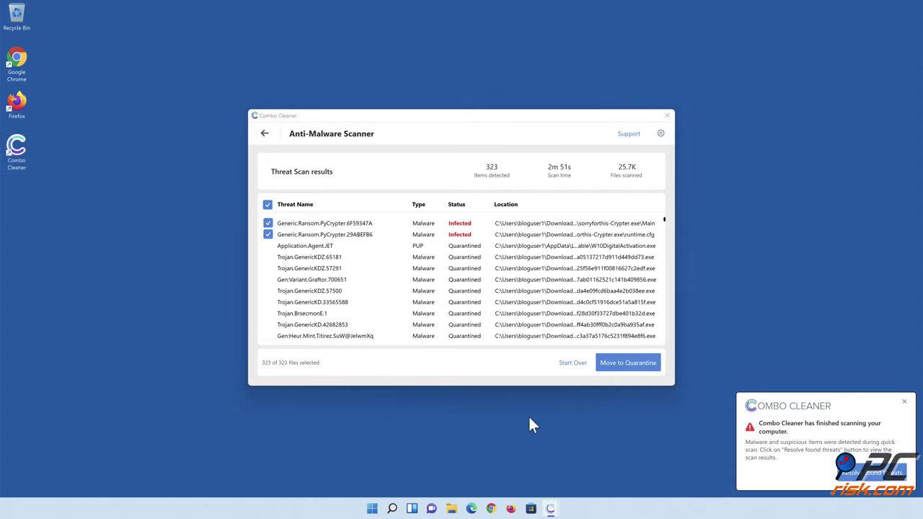
{"action": "left_click", "coordinate": [629, 367]}
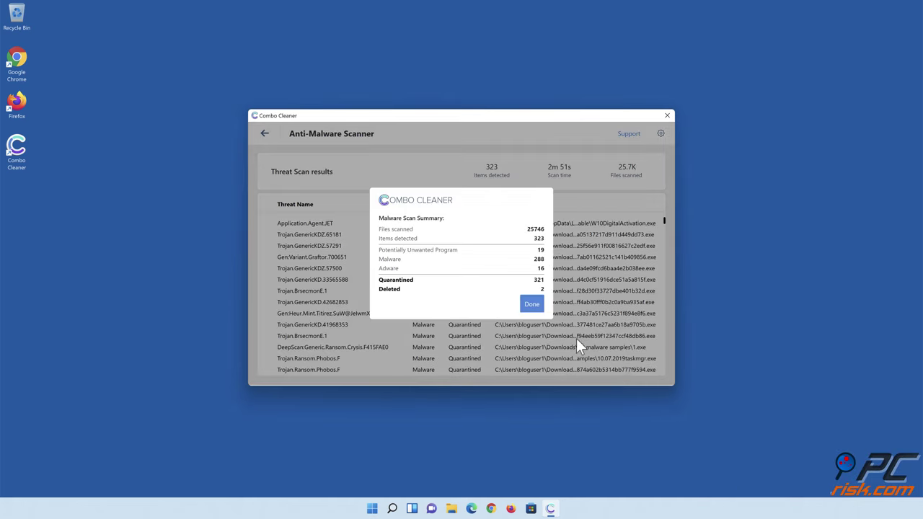
{"action": "left_click", "coordinate": [532, 305]}
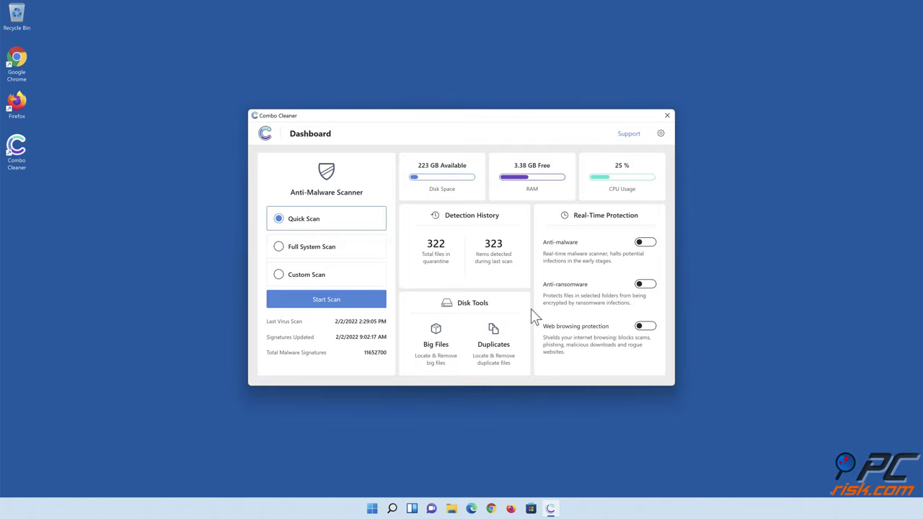
- Enable anti-malware and anti-ransomware protection, adding Libraries > Documents > Documents as a protected folder
{"action": "left_click", "coordinate": [644, 245]}
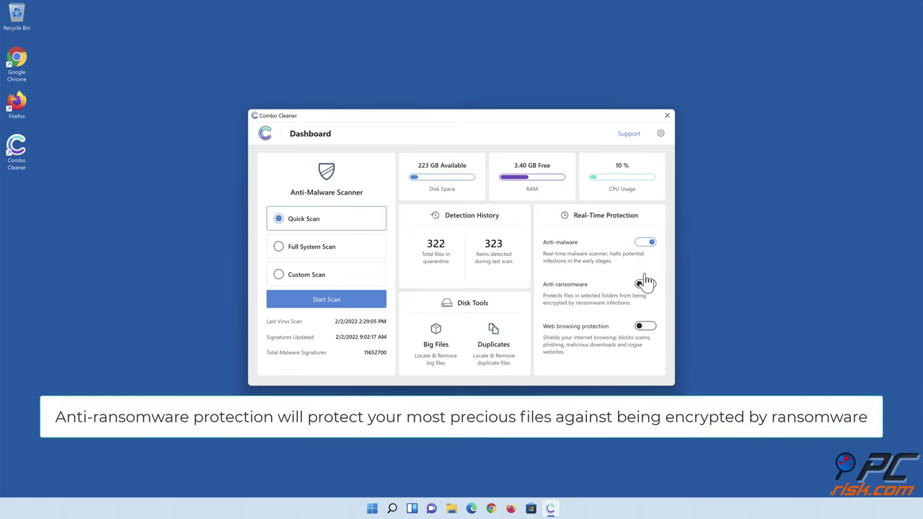
{"action": "left_click", "coordinate": [644, 284]}
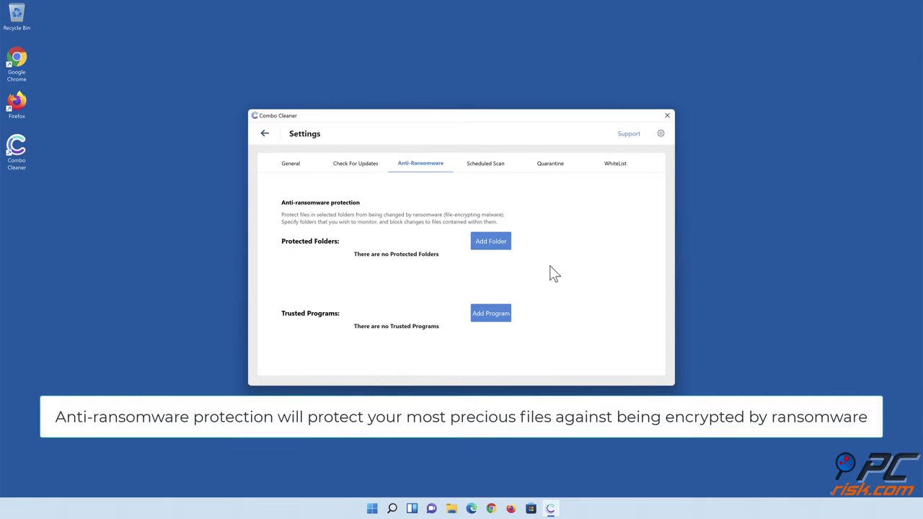
{"action": "left_click", "coordinate": [493, 246]}
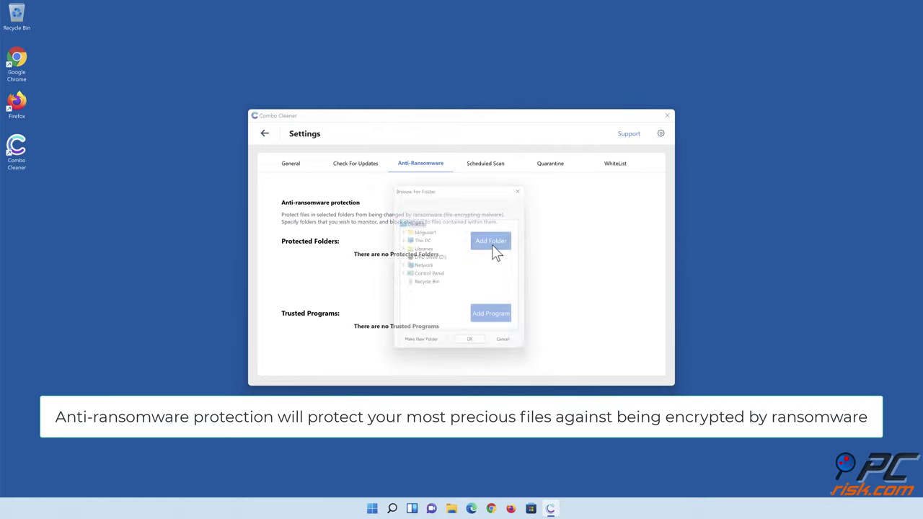
{"action": "left_click", "coordinate": [400, 249]}
{"action": "left_click", "coordinate": [408, 266]}
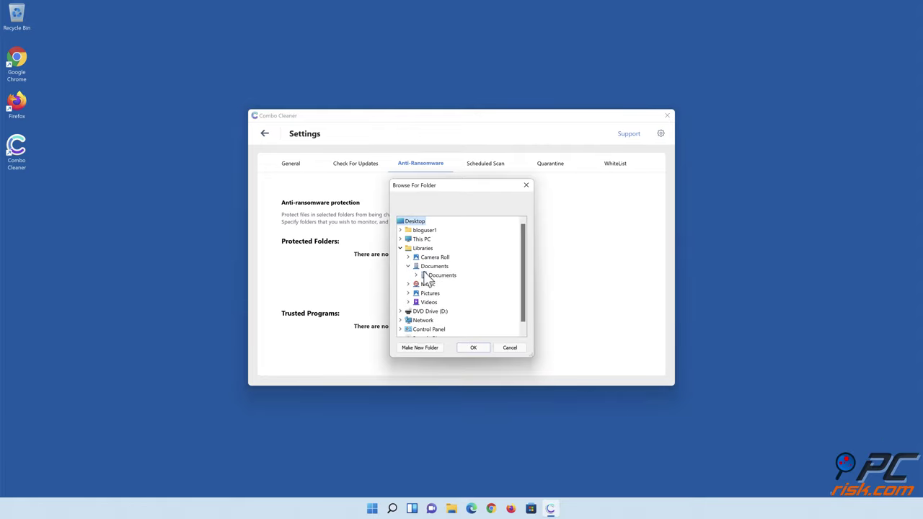
{"action": "left_click", "coordinate": [436, 277]}
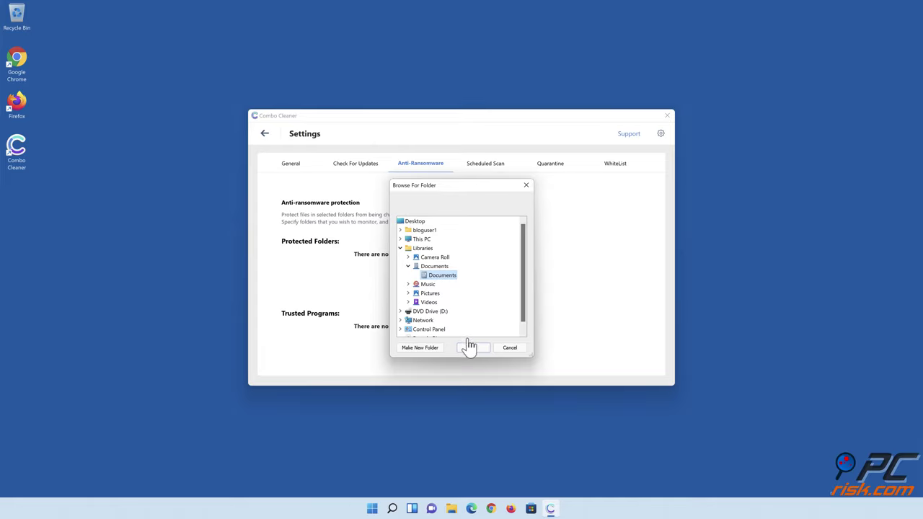
{"action": "left_click", "coordinate": [474, 350]}
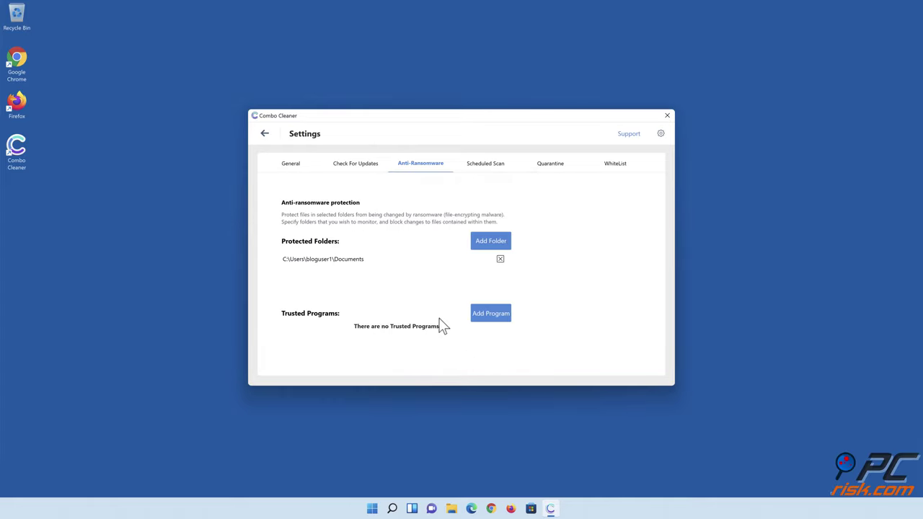
- Go back to the Combo Cleaner Dashboard showing the real-time protection switches
{"action": "left_click", "coordinate": [264, 134]}
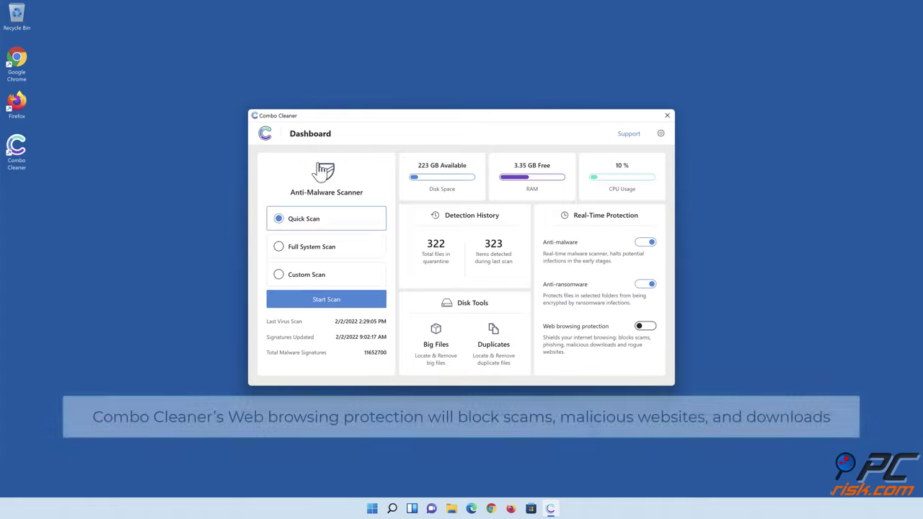